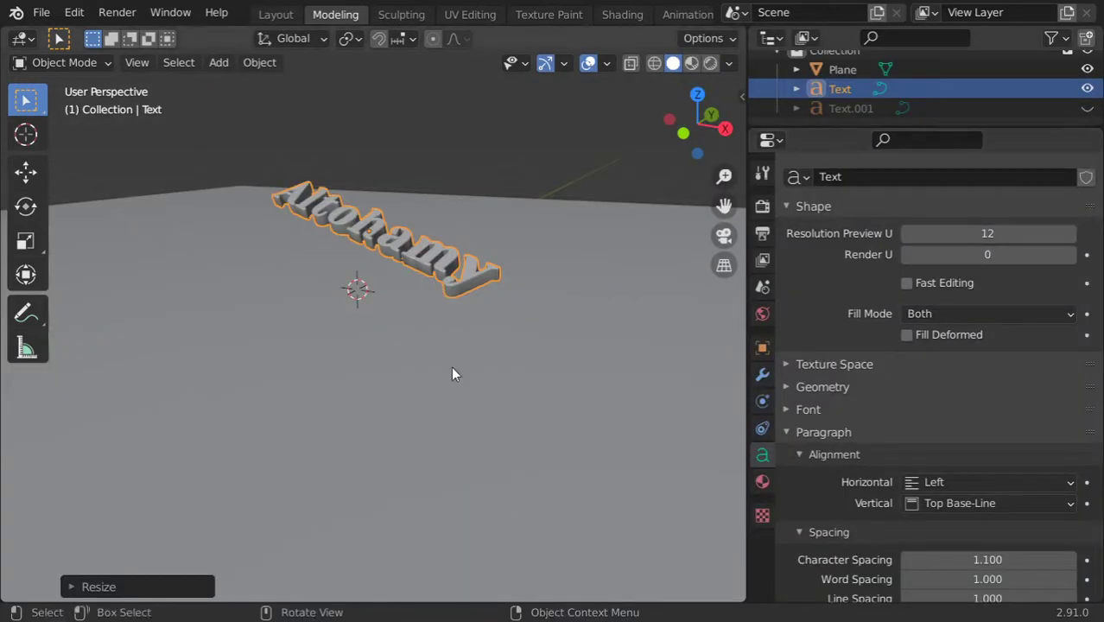
- Select the Altohamy text and try adding Quick Fur from the F3 search
{"action": "left_click", "coordinate": [507, 284]}
{"action": "scroll", "coordinate": [497, 272], "scroll_direction": "up", "scroll_amount": 1}
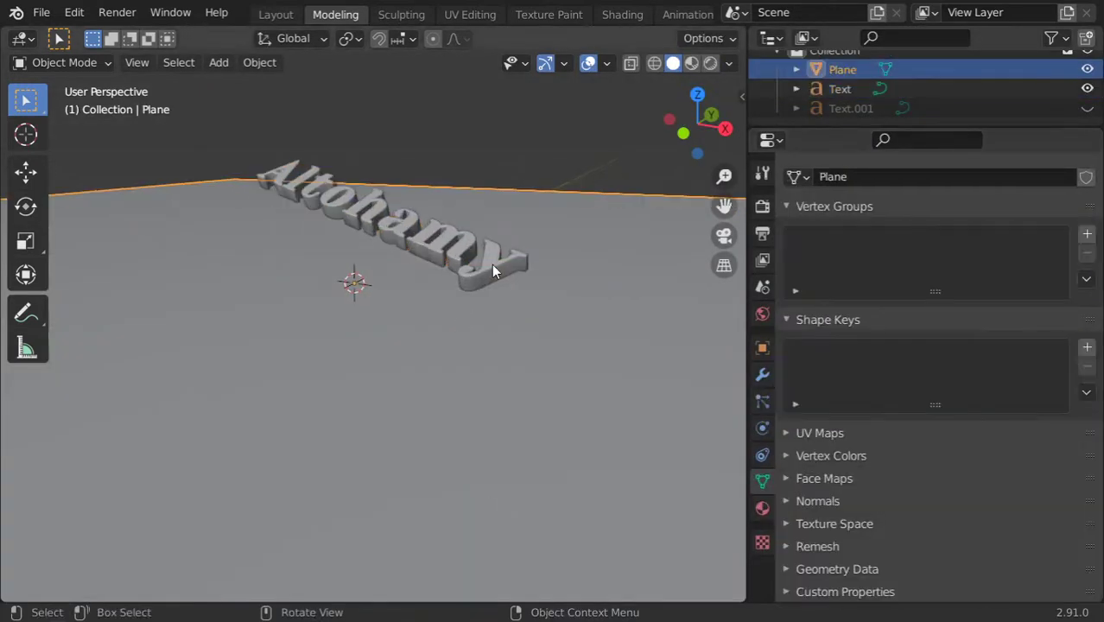
{"action": "middle_click_drag", "start_coordinate": [530, 306], "coordinate": [544, 297], "text": "shift"}
{"action": "scroll", "coordinate": [543, 297], "scroll_direction": "down", "scroll_amount": 2}
{"action": "mouse_move", "coordinate": [399, 301]}
{"action": "middle_mouse_down"}
{"action": "mouse_move", "coordinate": [445, 321]}
{"action": "mouse_move", "coordinate": [401, 288]}
{"action": "middle_mouse_up"}
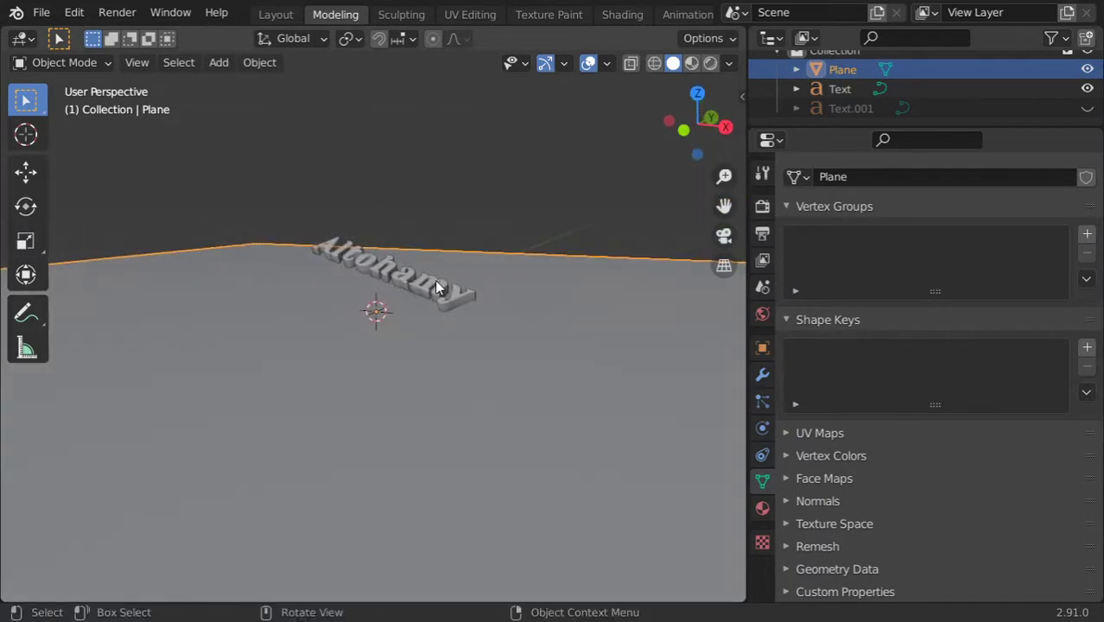
{"action": "left_click", "coordinate": [419, 285]}
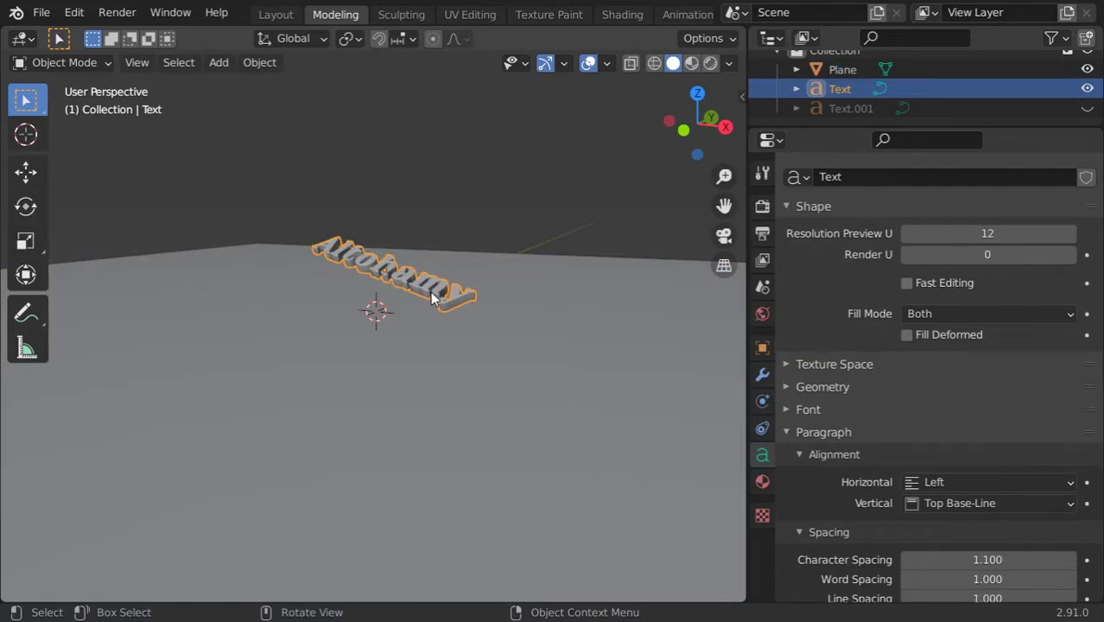
{"action": "key", "text": "F3"}
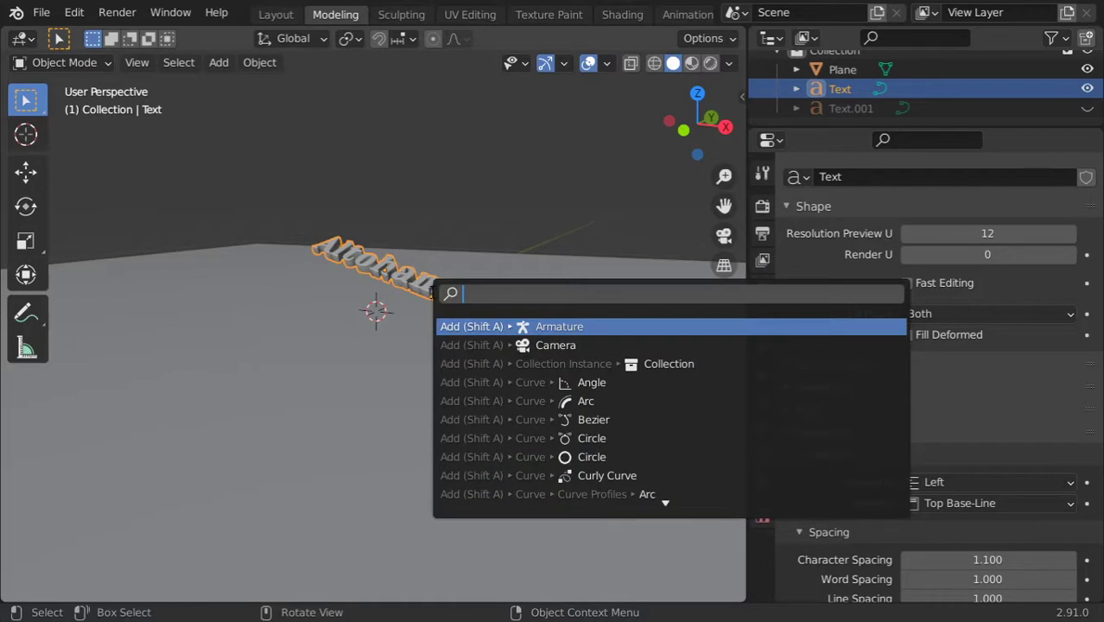
{"action": "type", "text": "qui"}
{"action": "left_click", "coordinate": [600, 385]}
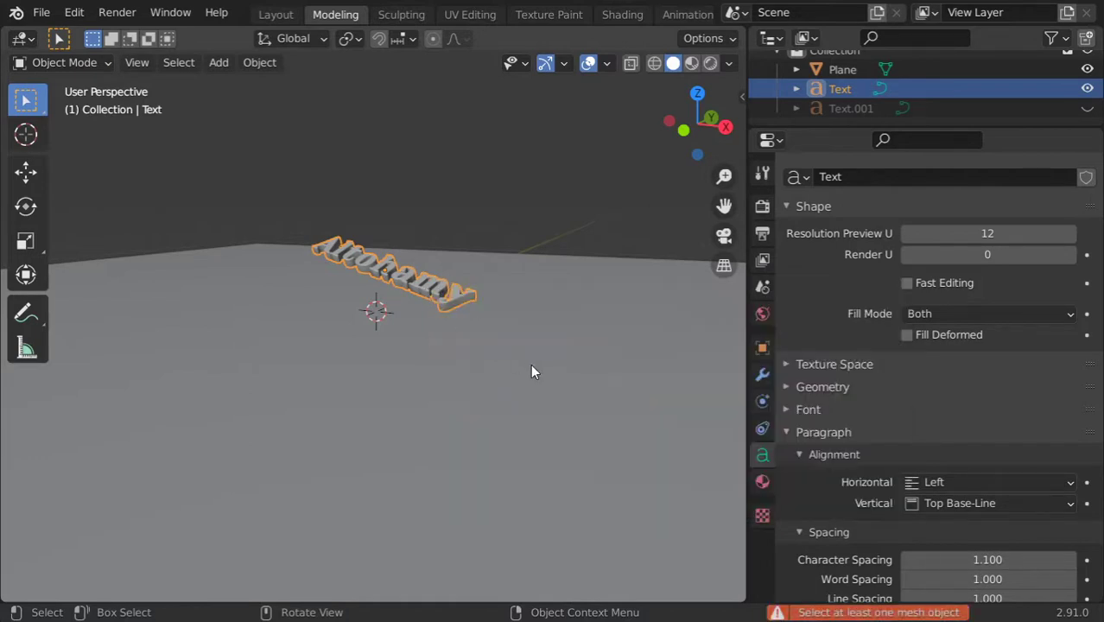
- Convert the Altohamy text to a mesh via Object > Convert To > Mesh, checking it in Edit Mode
{"action": "right_click", "coordinate": [449, 296]}
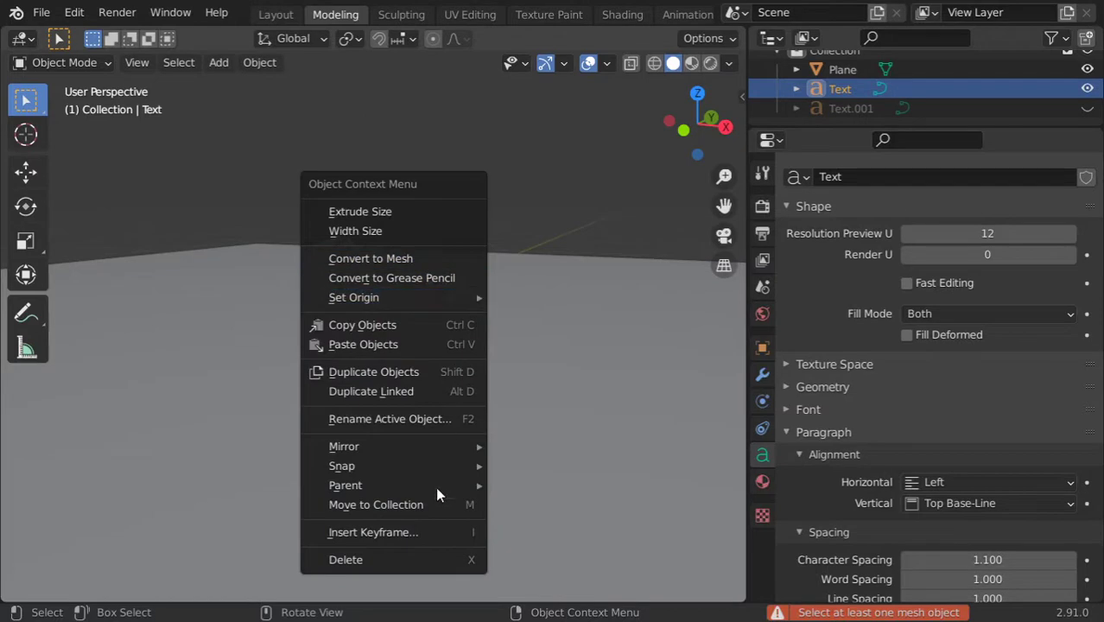
{"action": "left_click", "coordinate": [269, 62]}
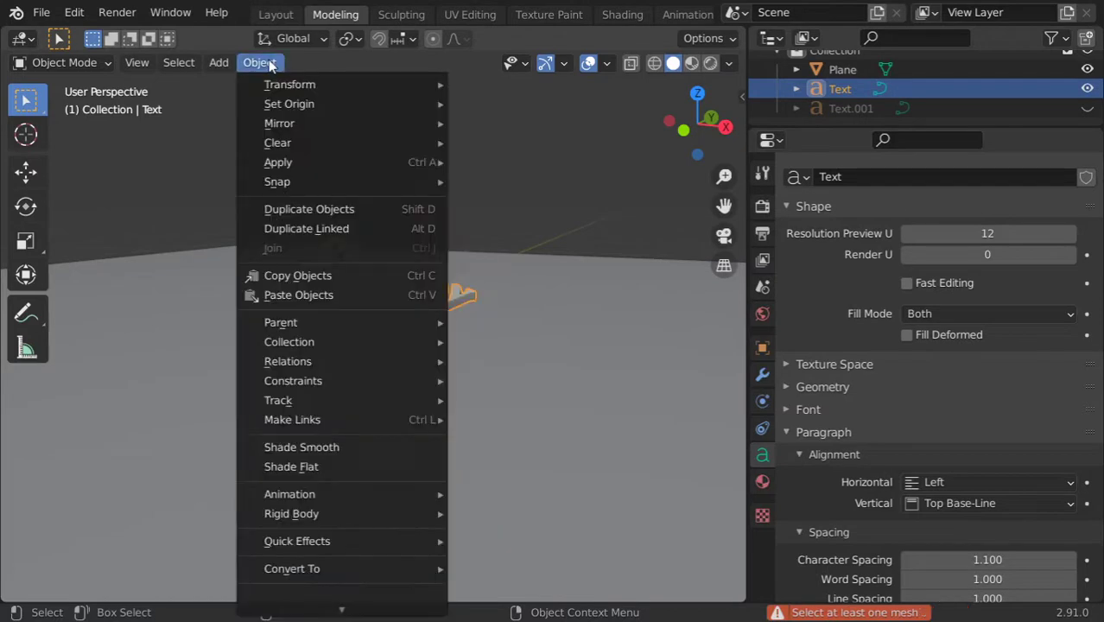
{"action": "mouse_move", "coordinate": [291, 568]}
{"action": "key", "text": "Return"}
{"action": "key", "text": "Tab"}
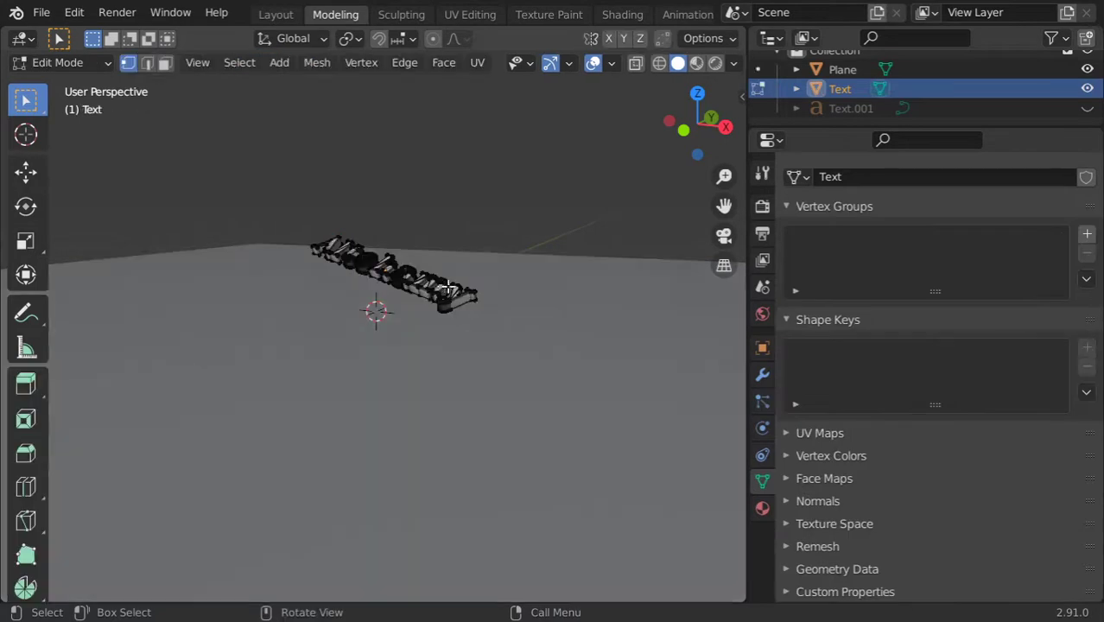
{"action": "key", "text": "Tab"}
- Apply Quick Fur to the Altohamy mesh from the F3 search
{"action": "right_click", "coordinate": [458, 223]}
{"action": "mouse_move", "coordinate": [359, 218]}
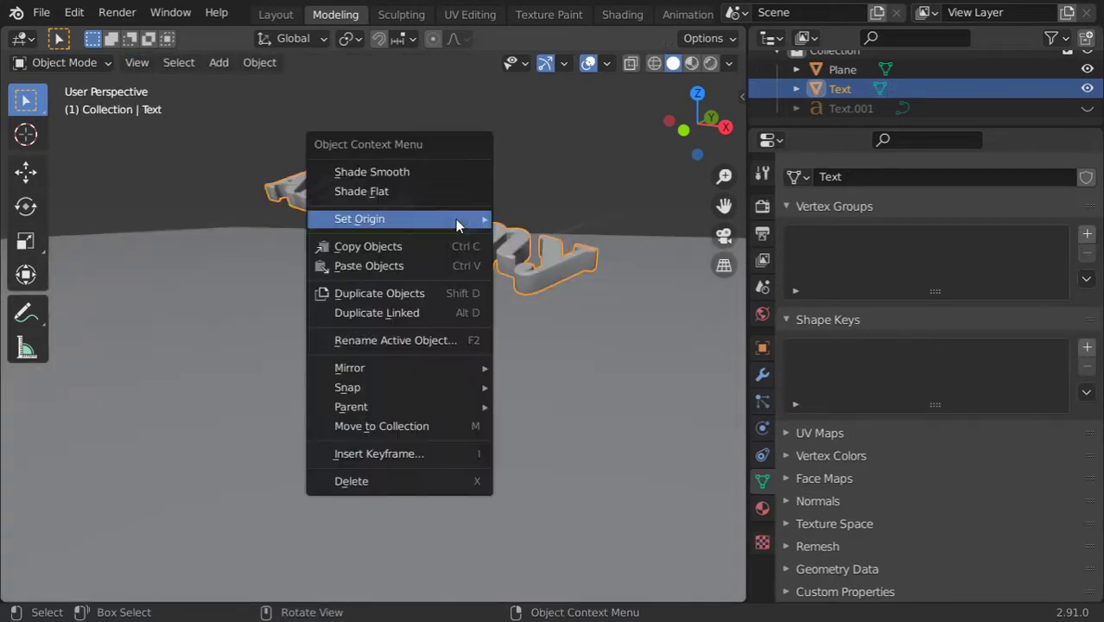
{"action": "key", "text": "Escape"}
{"action": "key", "text": "F3"}
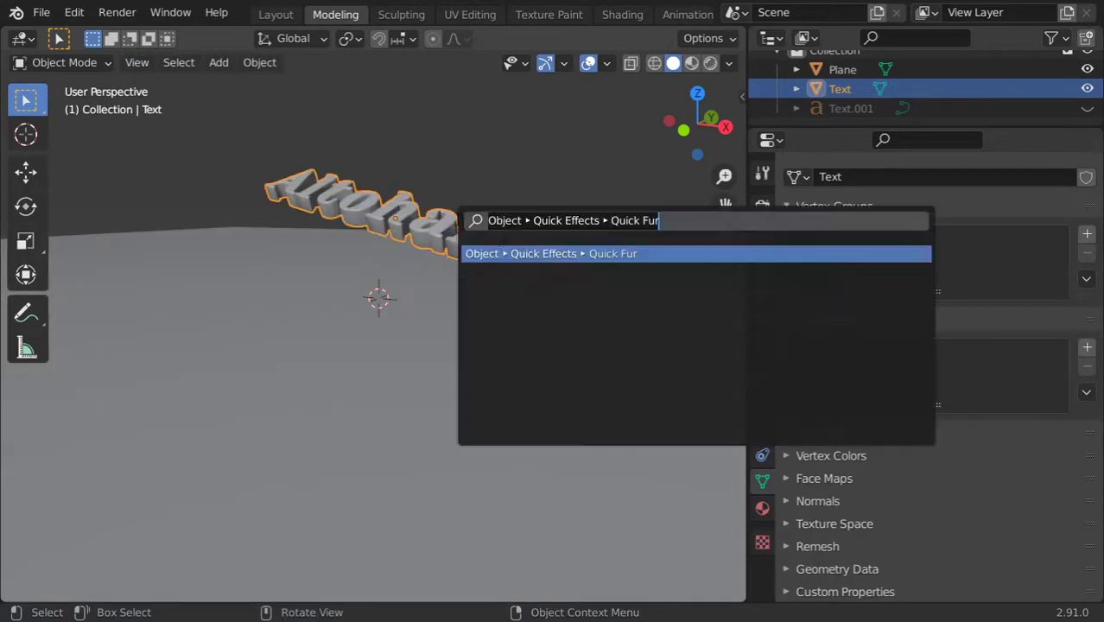
{"action": "left_click", "coordinate": [562, 253]}
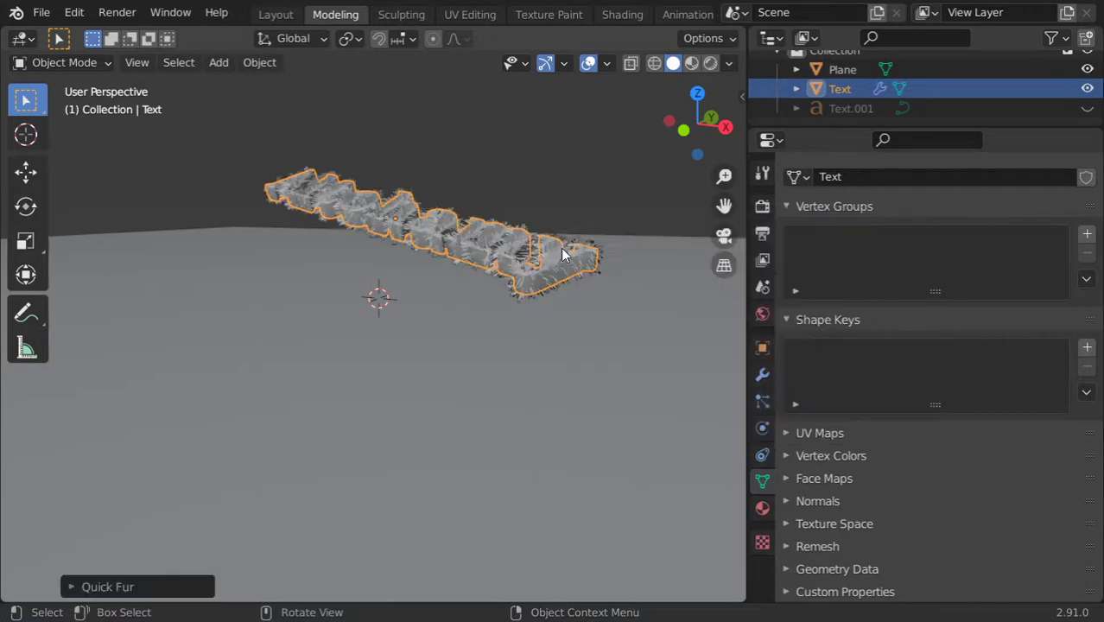
{"action": "scroll", "coordinate": [707, 327], "scroll_direction": "up", "scroll_amount": 2}
{"action": "scroll", "coordinate": [707, 327], "scroll_direction": "up", "scroll_amount": 2}
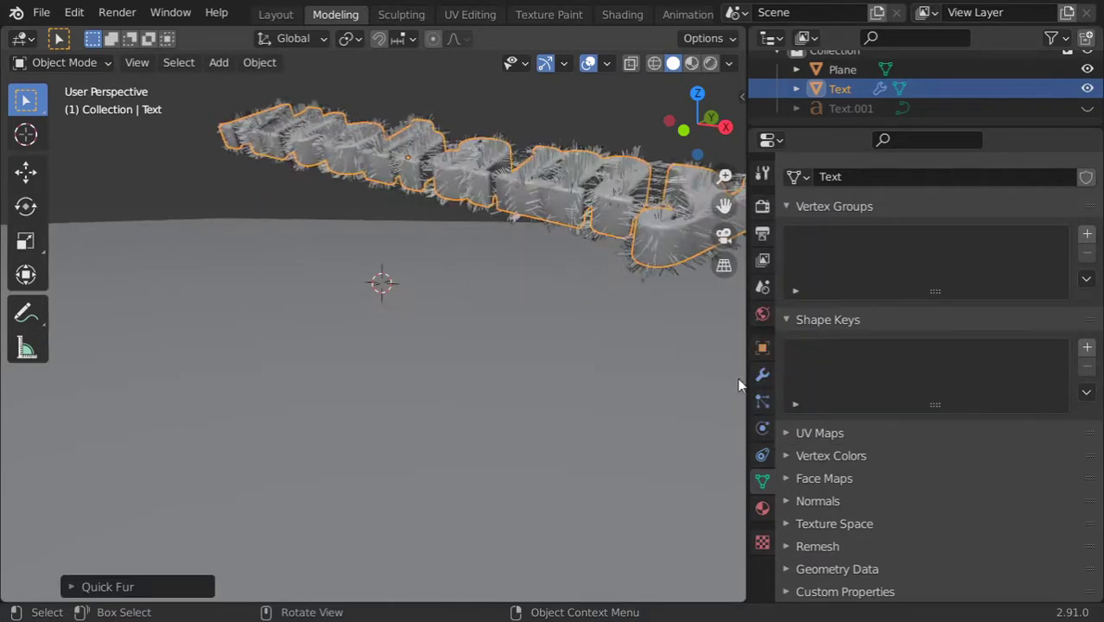
- Set the fur to 1200 hairs, 0.25 m length and 5 segments
{"action": "left_click", "coordinate": [763, 437]}
{"action": "left_click", "coordinate": [762, 455]}
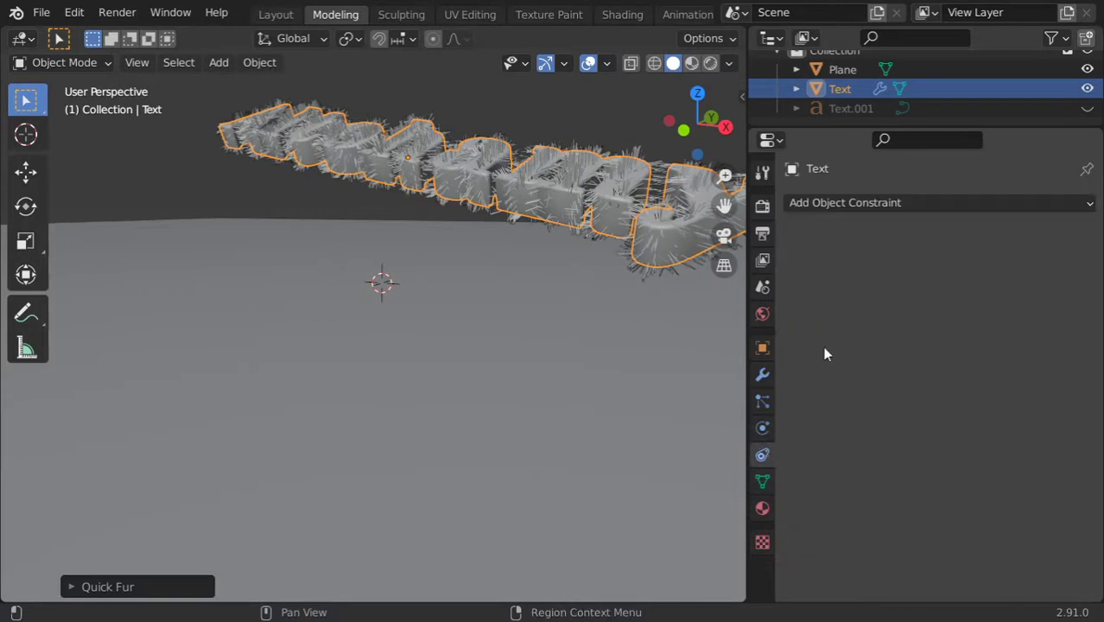
{"action": "left_click", "coordinate": [761, 402]}
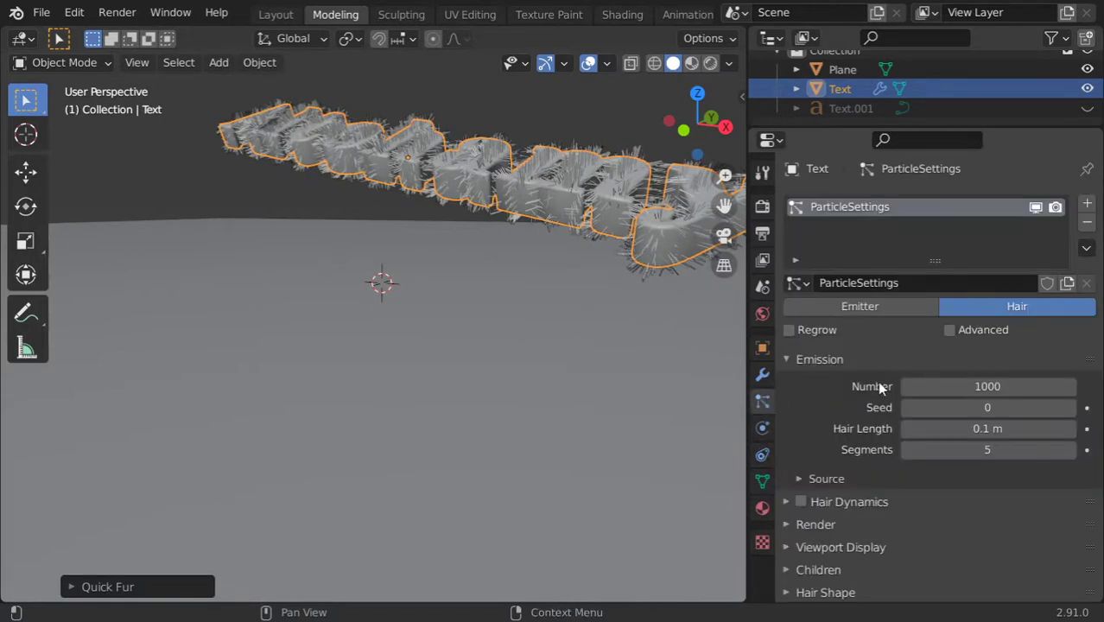
{"action": "left_click", "coordinate": [986, 386]}
{"action": "type", "text": "12"}
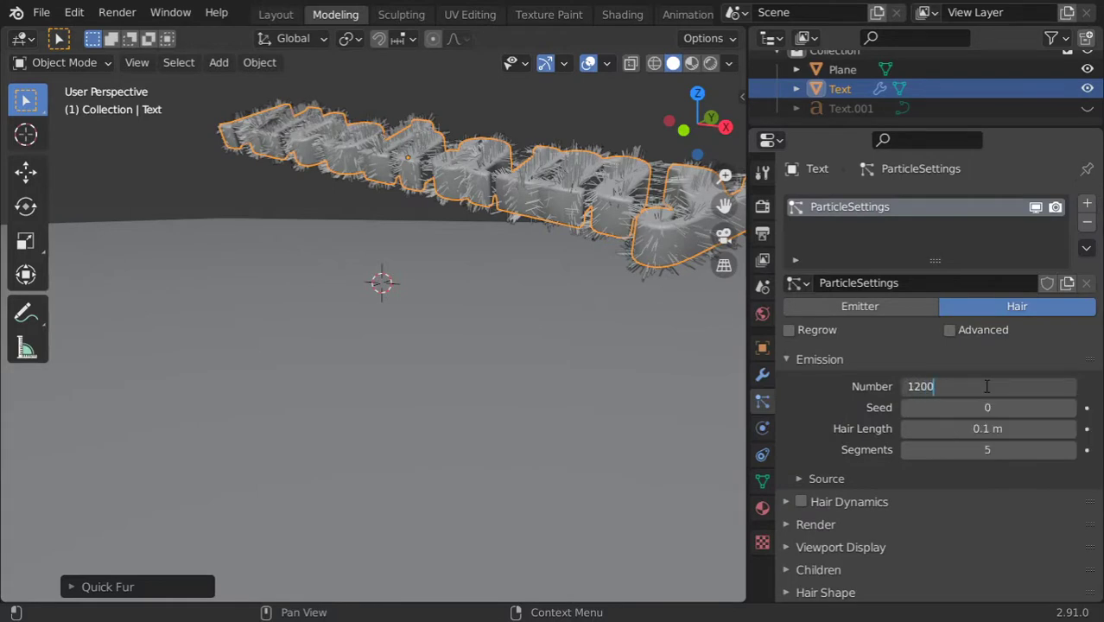
{"action": "key", "text": "Return"}
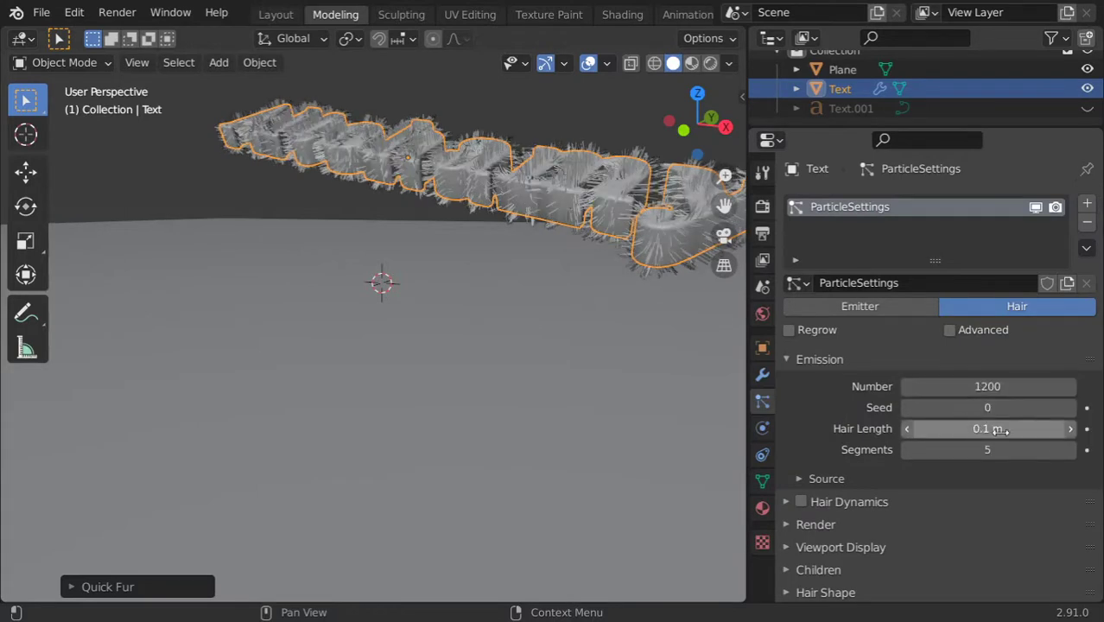
{"action": "left_click", "coordinate": [1016, 429]}
{"action": "key", "text": "BackSpace"}
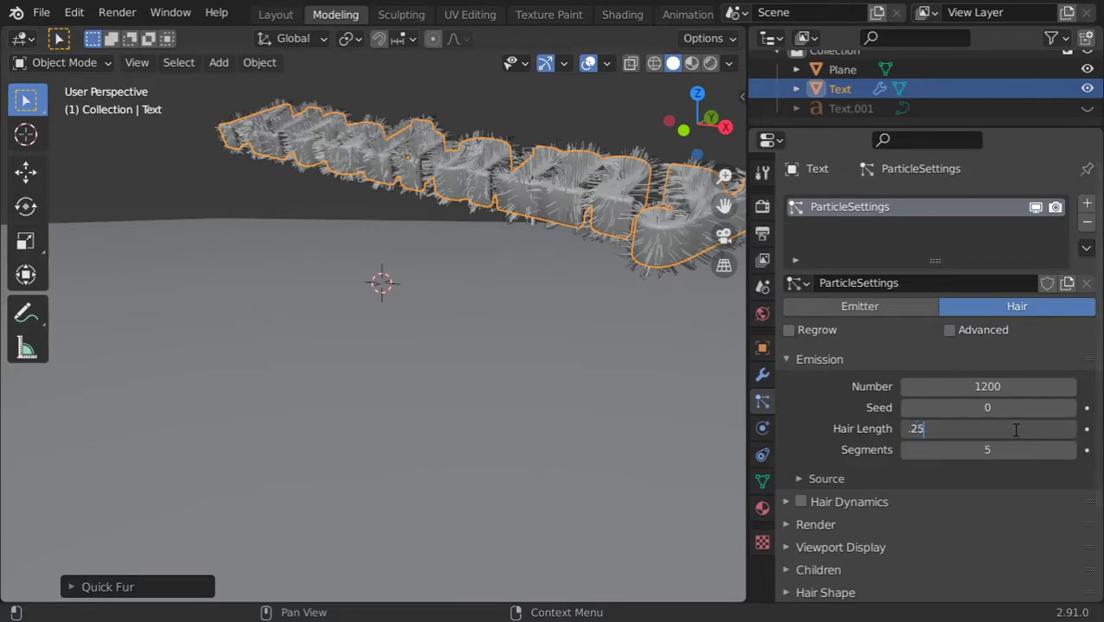
{"action": "key", "text": "Return"}
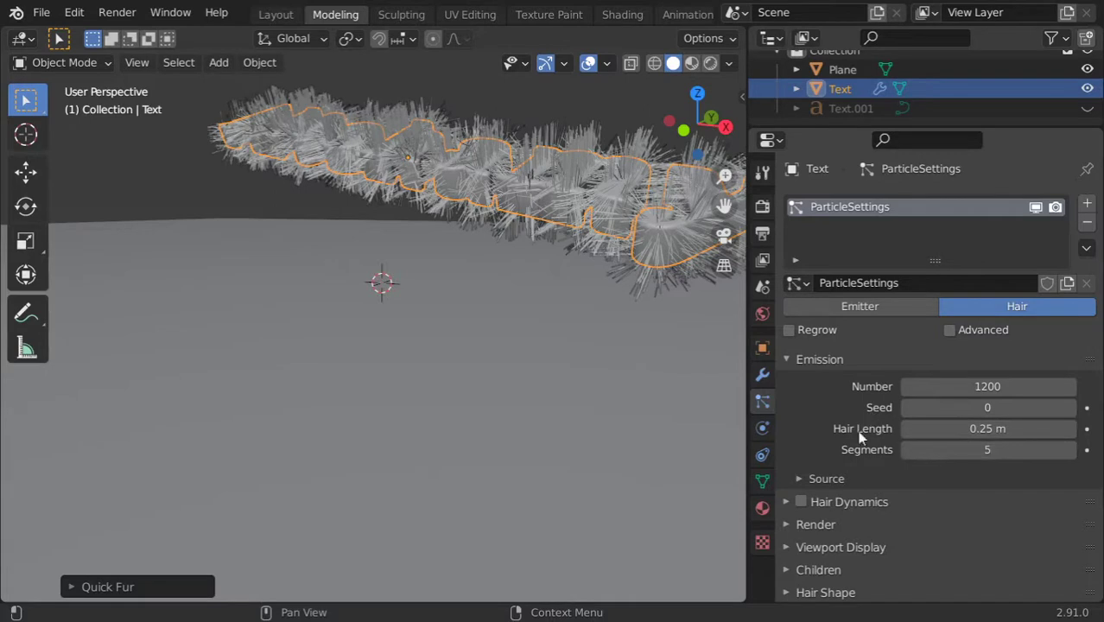
{"action": "left_click", "coordinate": [1069, 451]}
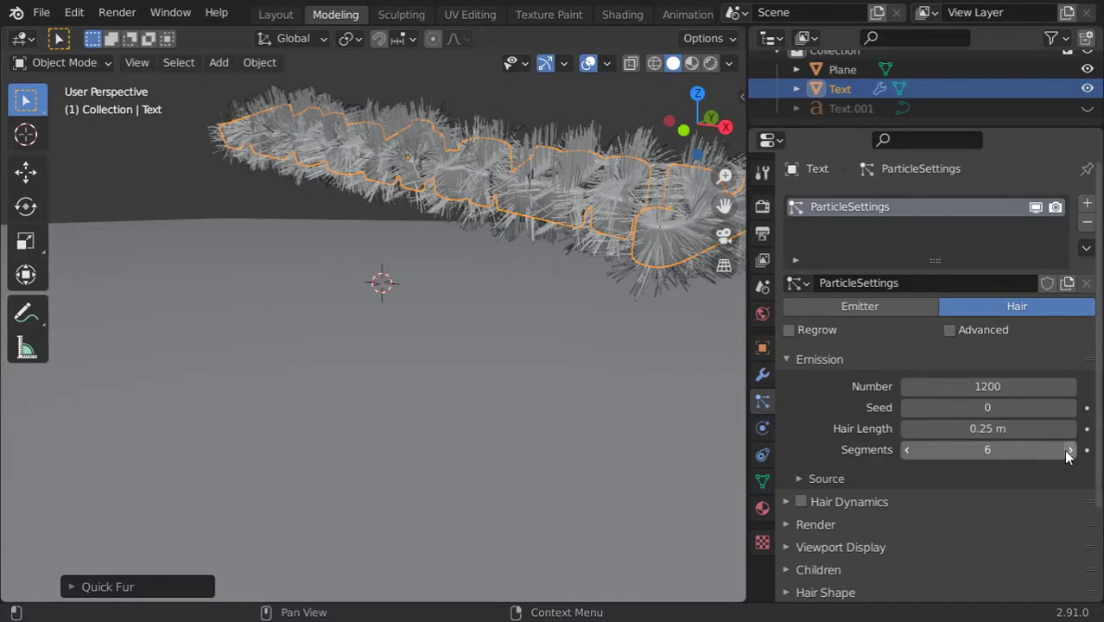
{"action": "left_click", "coordinate": [913, 449]}
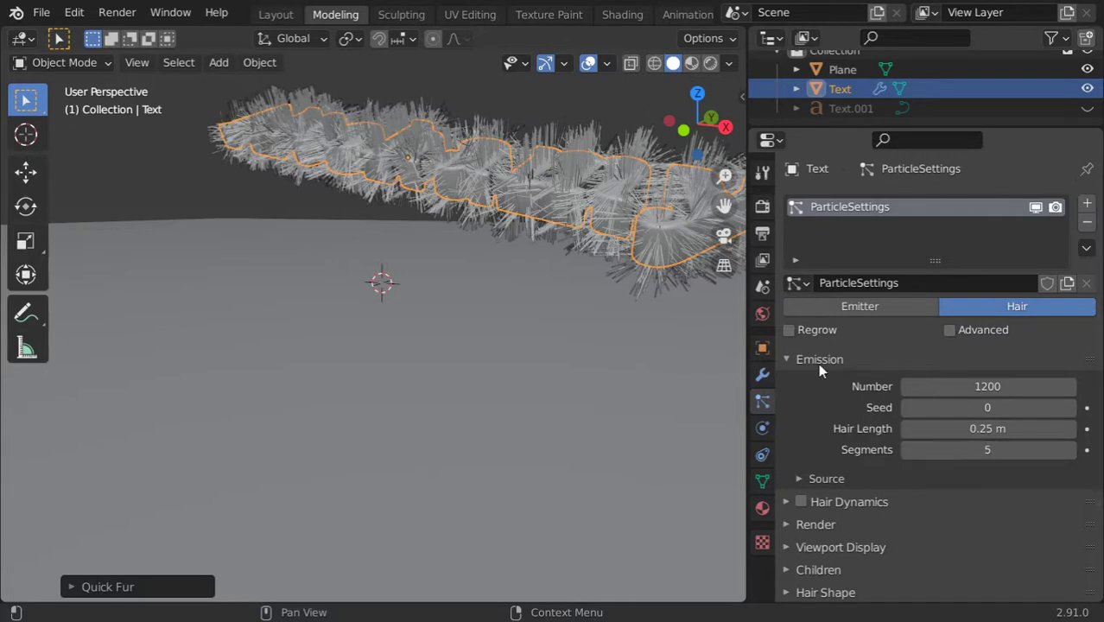
- Uncheck Even Distribution under Emission > Source and collapse the Emission panel
{"action": "left_click", "coordinate": [828, 480]}
{"action": "scroll", "coordinate": [864, 441], "scroll_direction": "down", "scroll_amount": 3}
{"action": "scroll", "coordinate": [872, 445], "scroll_direction": "up", "scroll_amount": 3}
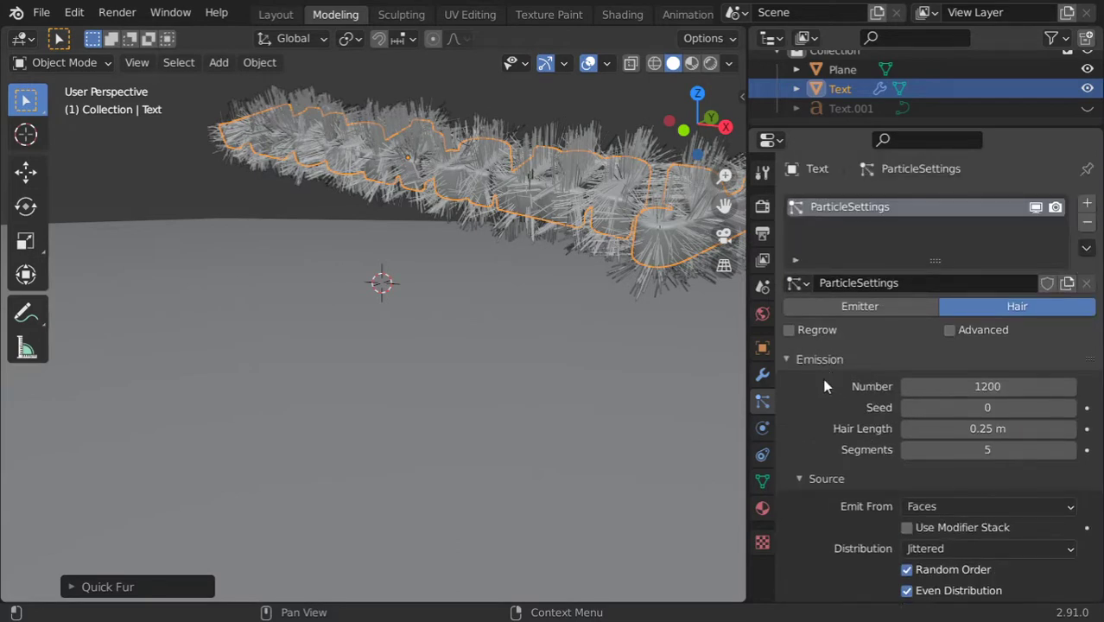
{"action": "scroll", "coordinate": [876, 492], "scroll_direction": "down", "scroll_amount": 3}
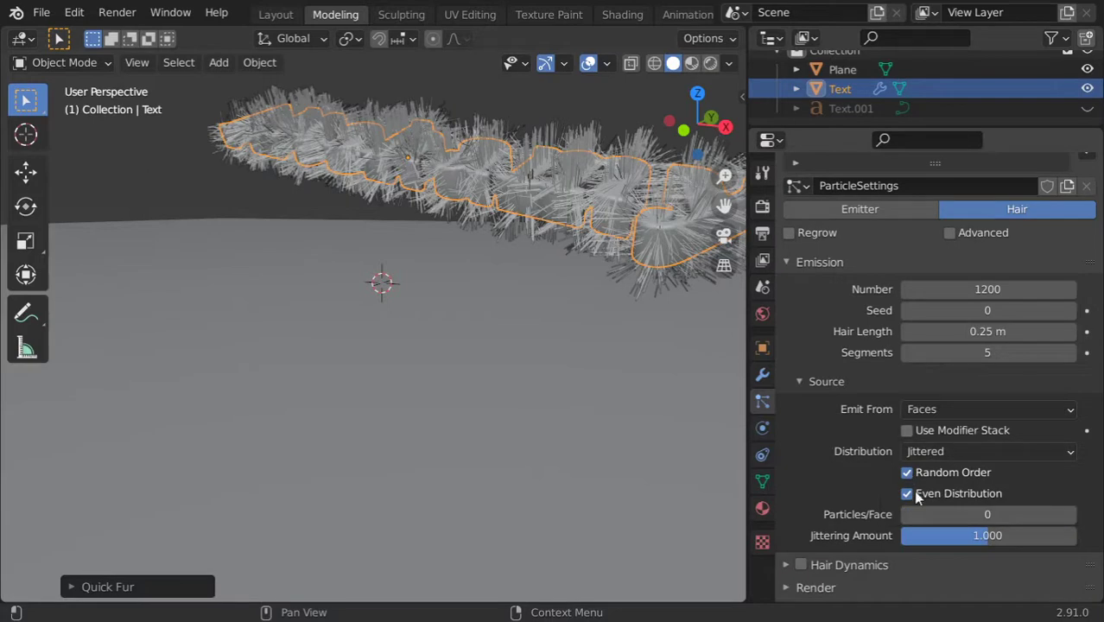
{"action": "left_click", "coordinate": [907, 494]}
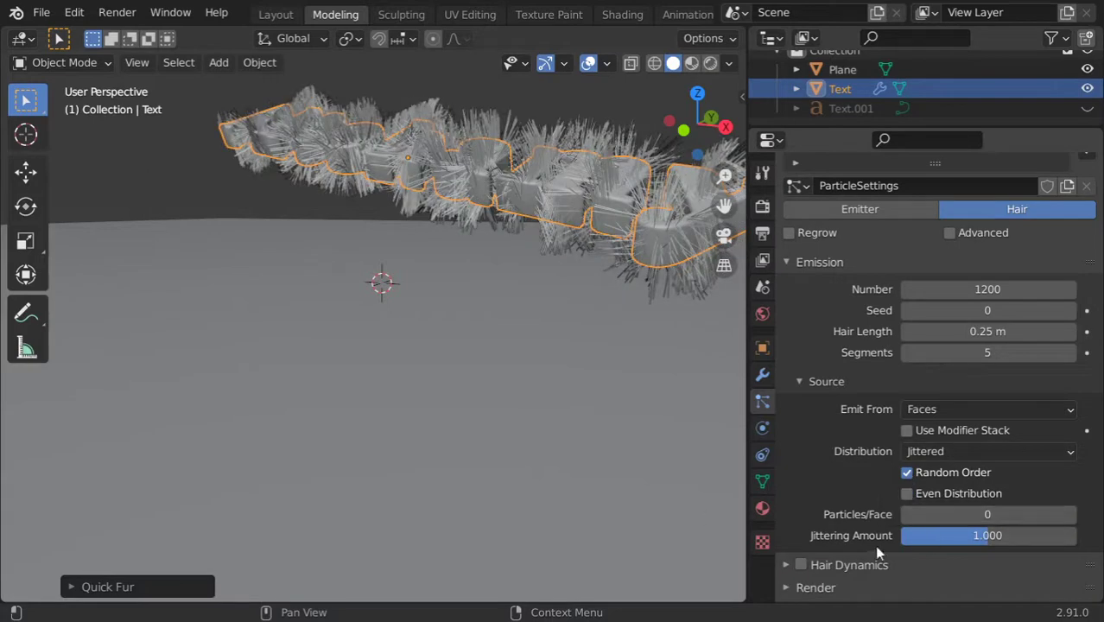
{"action": "left_click", "coordinate": [794, 266]}
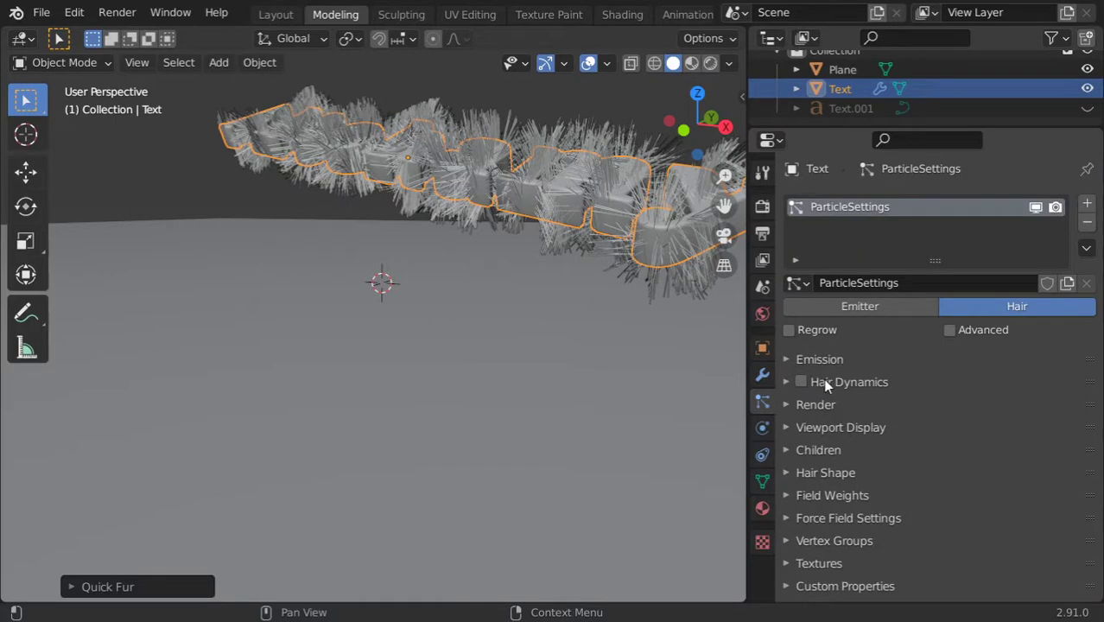
- Enable Hair Dynamics with Quality Steps 8, then orbit to see the text on the plane
{"action": "left_click", "coordinate": [829, 383]}
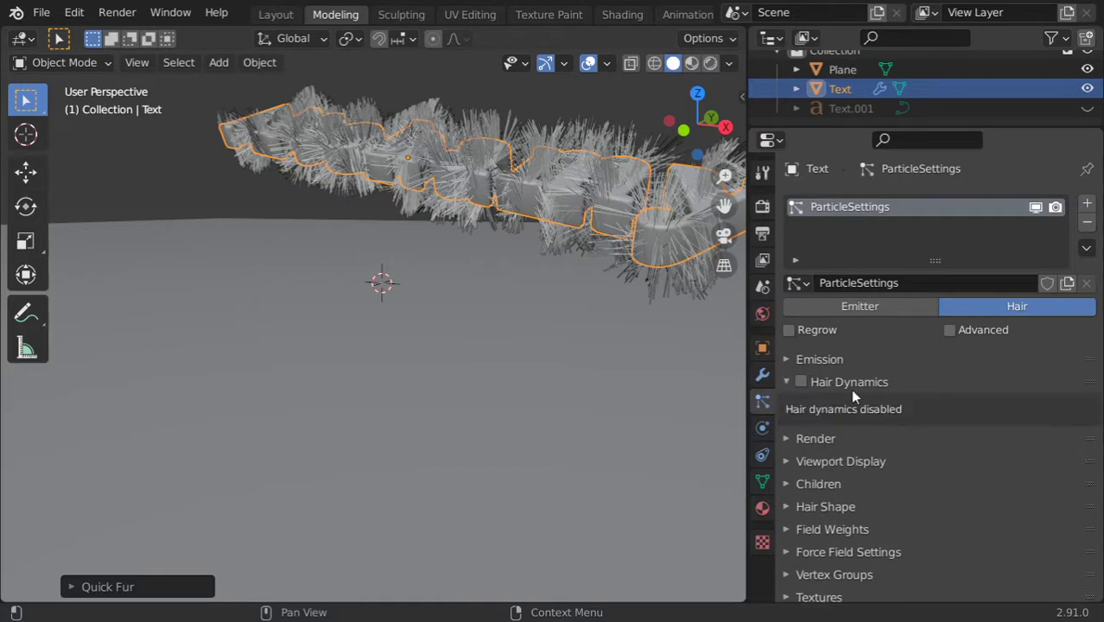
{"action": "left_click", "coordinate": [801, 382]}
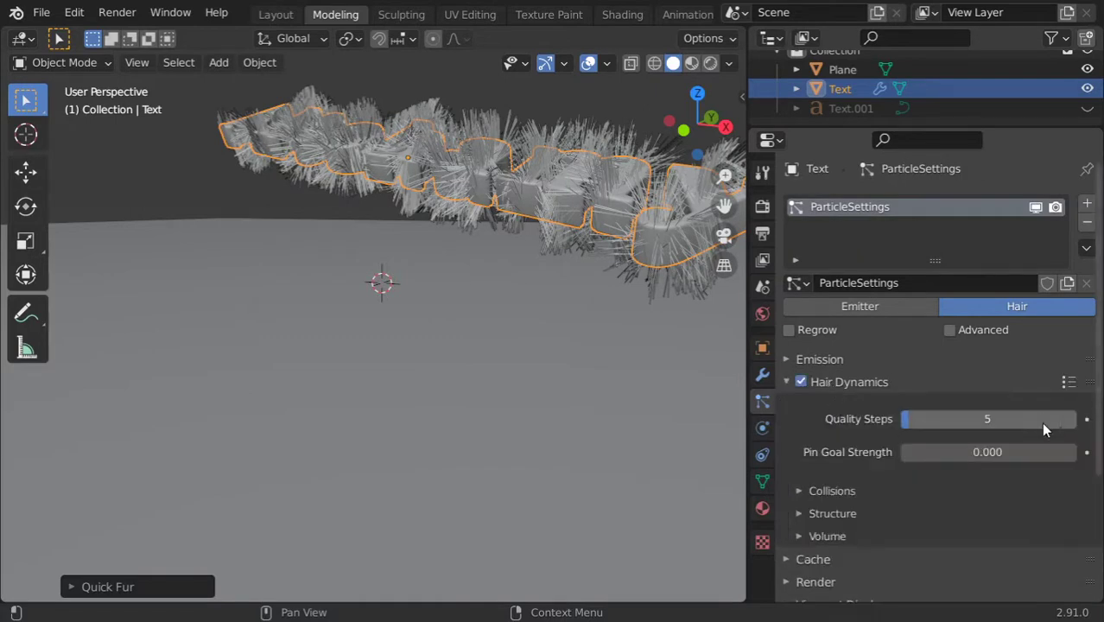
{"action": "left_click", "coordinate": [1011, 423]}
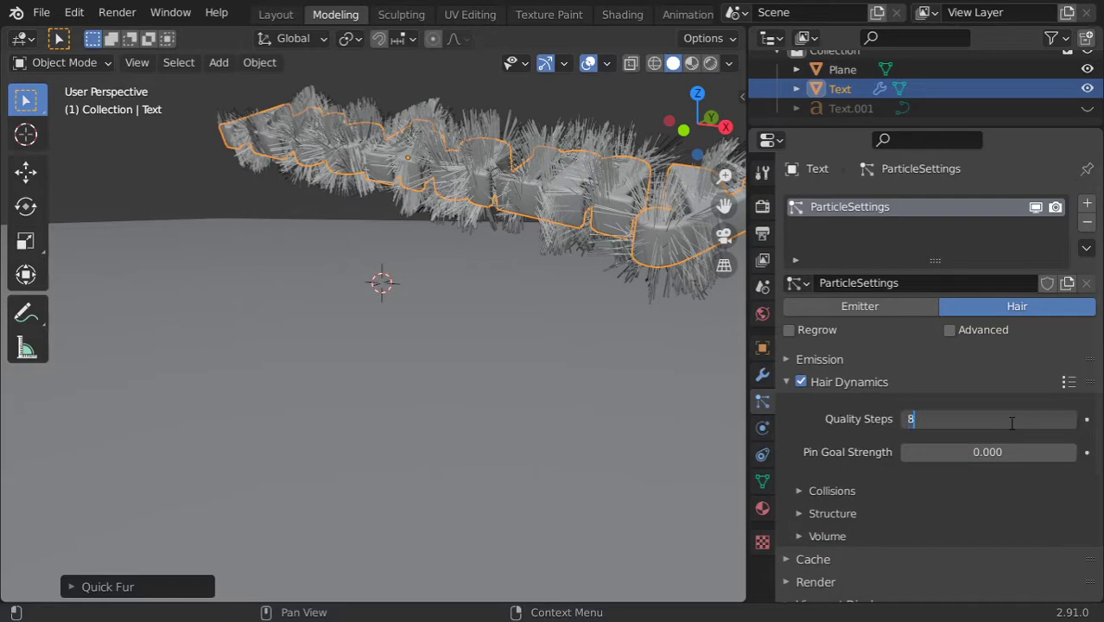
{"action": "key", "text": "Return"}
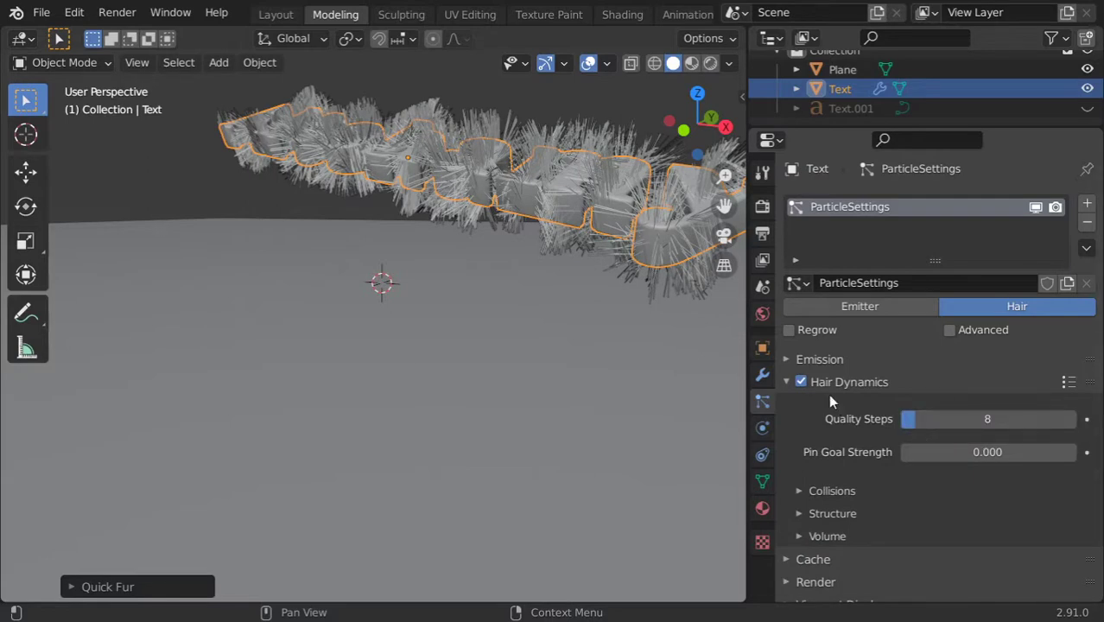
{"action": "left_click", "coordinate": [831, 491]}
{"action": "left_click", "coordinate": [834, 491]}
{"action": "scroll", "coordinate": [575, 347], "scroll_direction": "down", "scroll_amount": 5}
{"action": "scroll", "coordinate": [515, 321], "scroll_direction": "down", "scroll_amount": 3}
{"action": "mouse_move", "coordinate": [515, 321]}
{"action": "middle_mouse_down"}
{"action": "mouse_move", "coordinate": [640, 341]}
{"action": "mouse_move", "coordinate": [526, 331]}
{"action": "mouse_move", "coordinate": [499, 312]}
{"action": "mouse_move", "coordinate": [465, 318]}
{"action": "mouse_move", "coordinate": [481, 290]}
{"action": "middle_mouse_up"}
- Add a Passive rigid body to the ground plane
{"action": "left_click", "coordinate": [651, 335]}
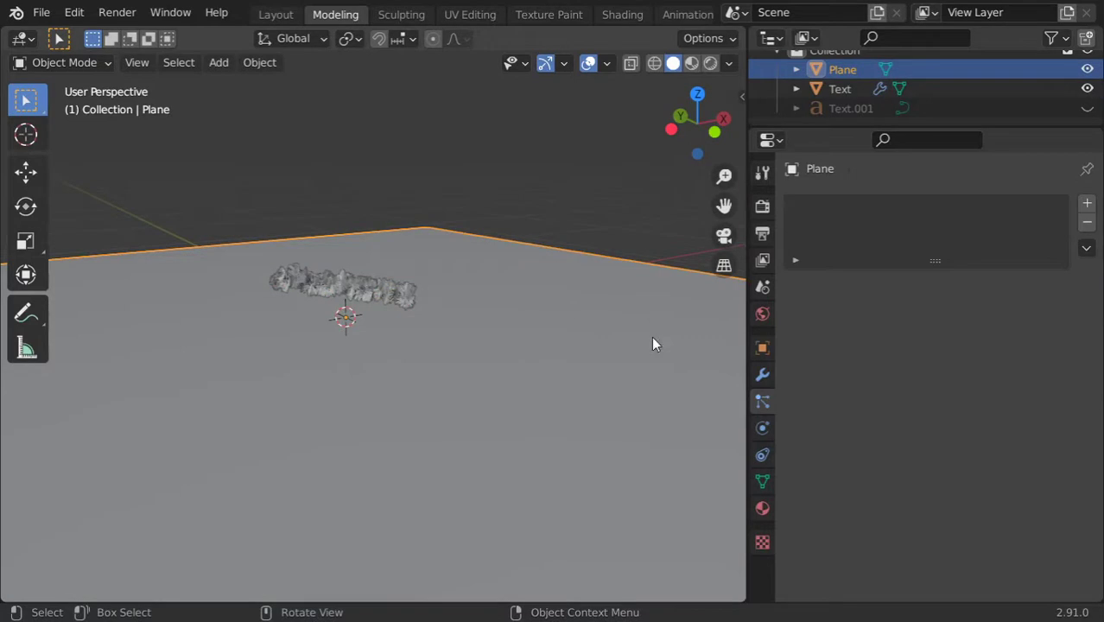
{"action": "left_click", "coordinate": [768, 455]}
{"action": "left_click", "coordinate": [767, 430]}
{"action": "left_click", "coordinate": [1032, 264]}
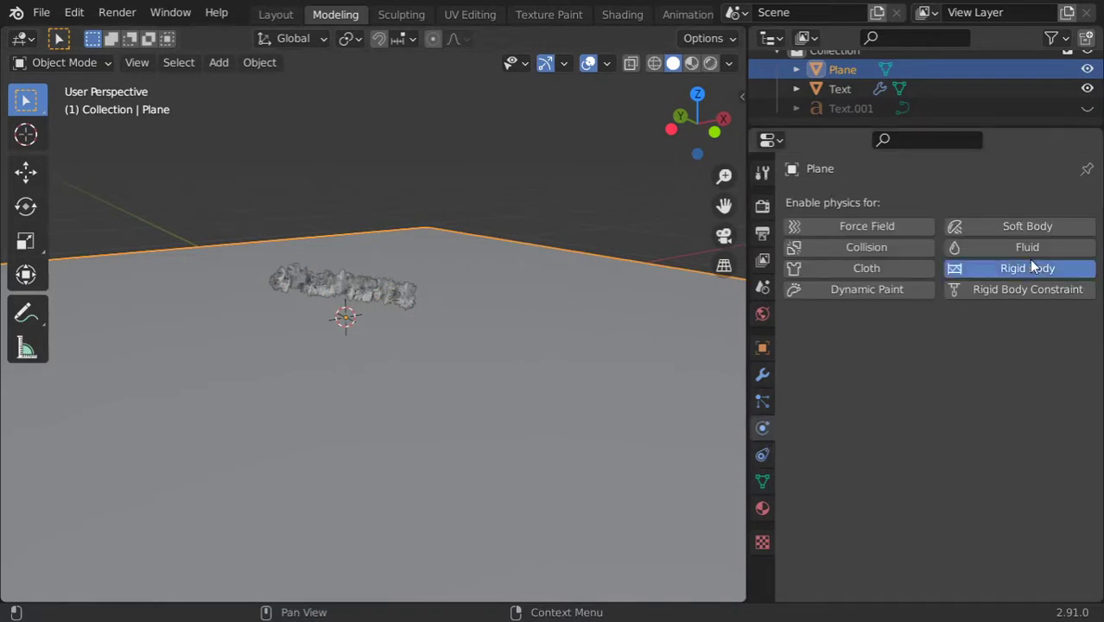
{"action": "left_click", "coordinate": [987, 343]}
{"action": "left_click", "coordinate": [936, 389]}
- Give the furry text an Active rigid body, then switch to the Layout workspace
{"action": "left_click", "coordinate": [358, 292]}
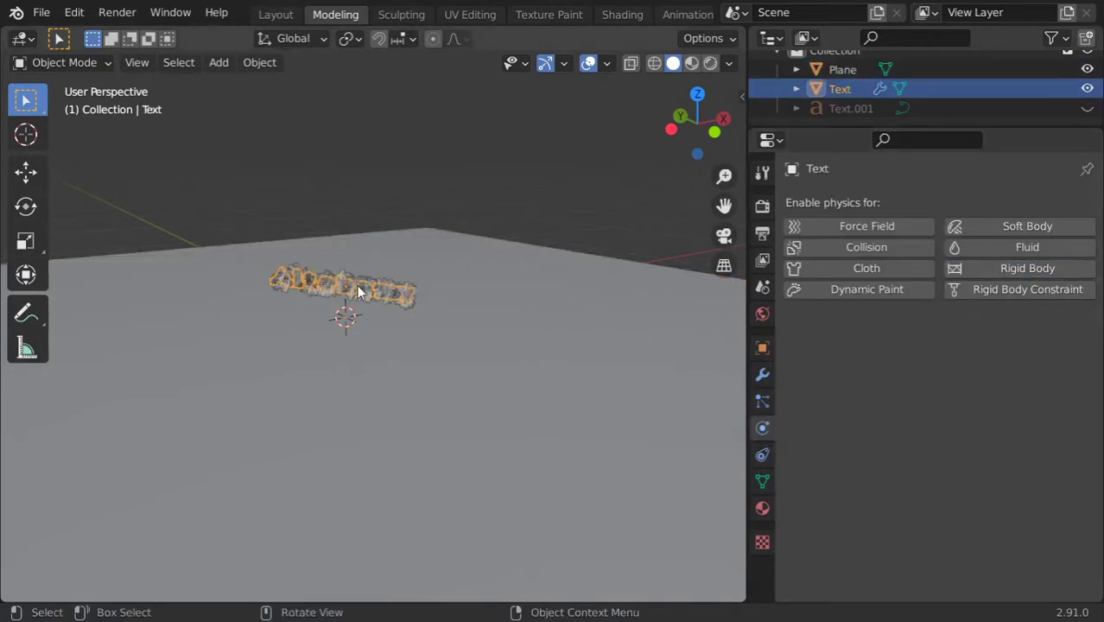
{"action": "left_click", "coordinate": [1032, 269]}
{"action": "left_click", "coordinate": [971, 344]}
{"action": "left_click", "coordinate": [973, 349]}
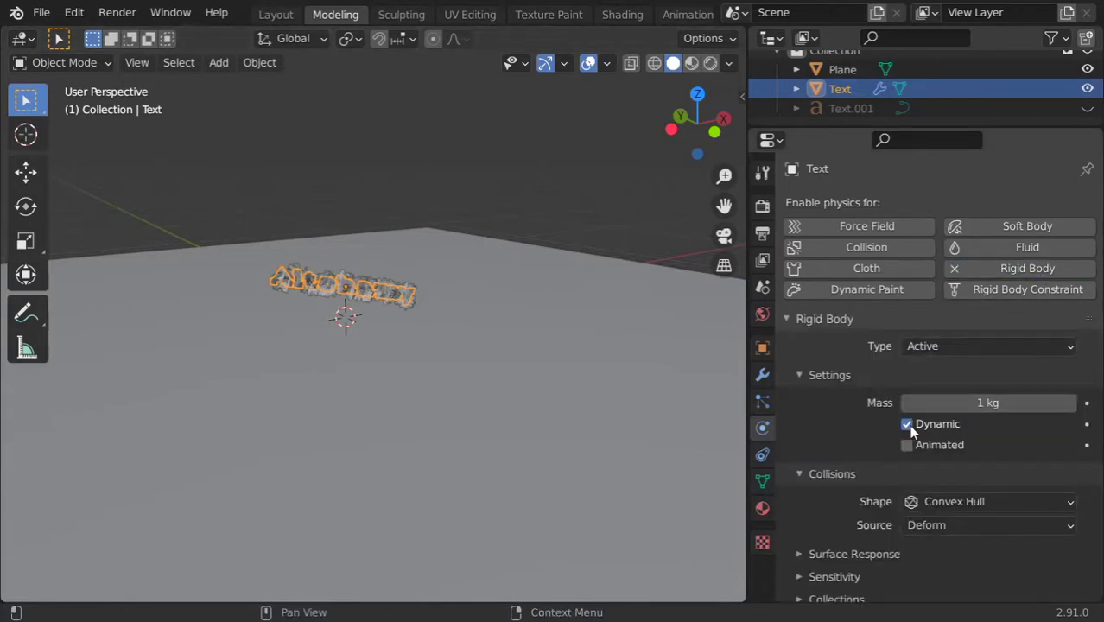
{"action": "scroll", "coordinate": [390, 357], "scroll_direction": "up", "scroll_amount": 2}
{"action": "scroll", "coordinate": [389, 356], "scroll_direction": "up", "scroll_amount": 3}
{"action": "scroll", "coordinate": [393, 228], "scroll_direction": "down", "scroll_amount": 2}
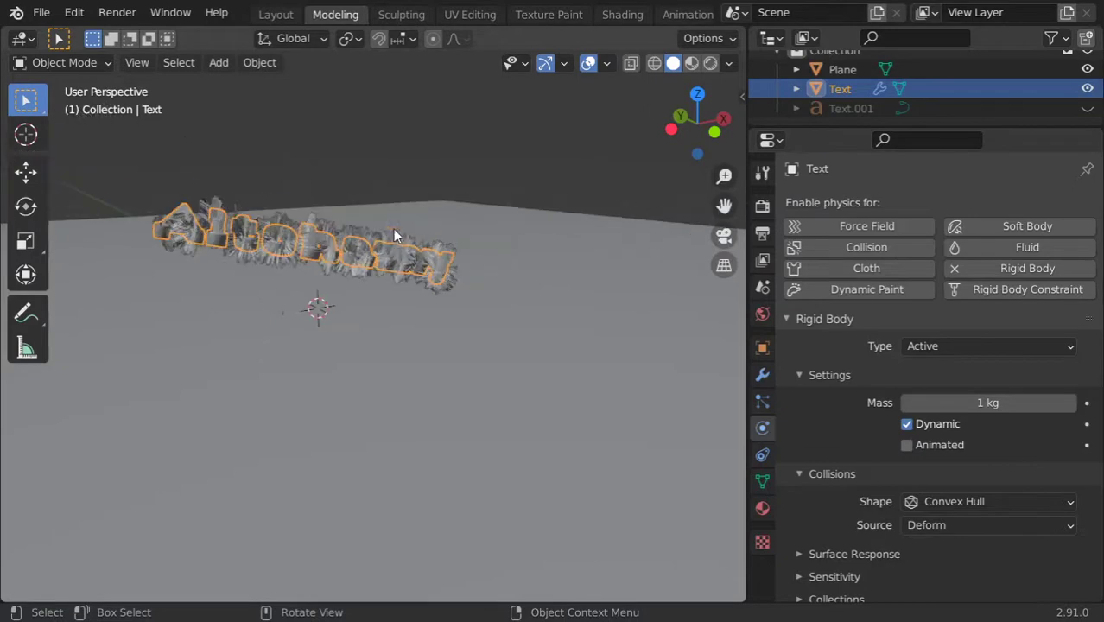
{"action": "left_click", "coordinate": [277, 15]}
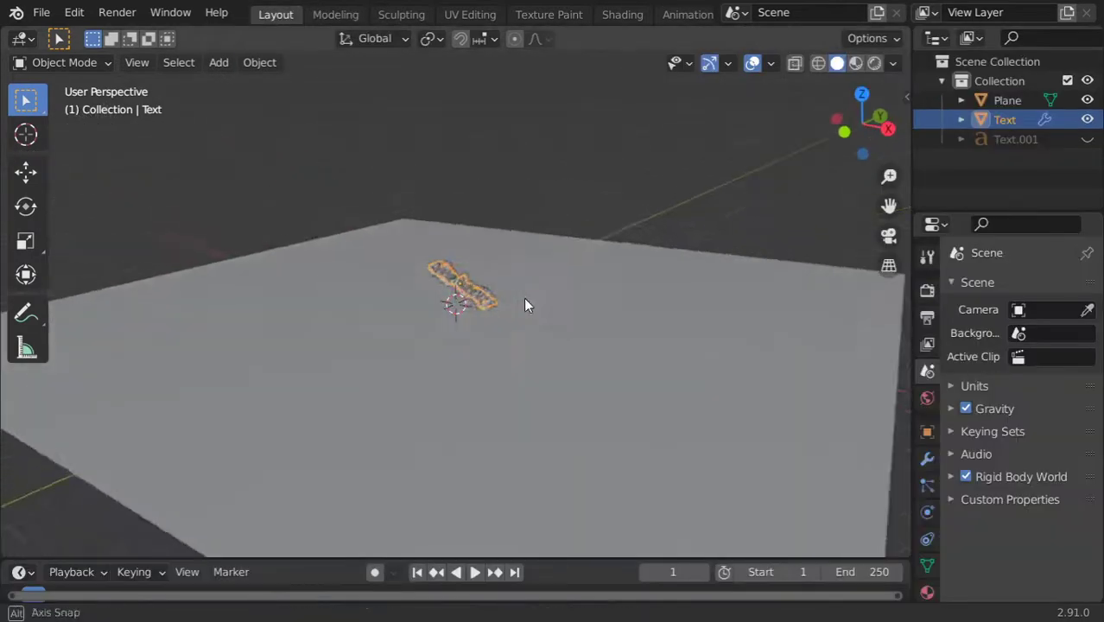
- Enlarge the timeline, play the furry text's fall, then stop and reset to frame 1
{"action": "scroll", "coordinate": [525, 304], "scroll_direction": "up", "scroll_amount": 4}
{"action": "scroll", "coordinate": [564, 283], "scroll_direction": "down", "scroll_amount": 2}
{"action": "scroll", "coordinate": [540, 266], "scroll_direction": "down", "scroll_amount": 1}
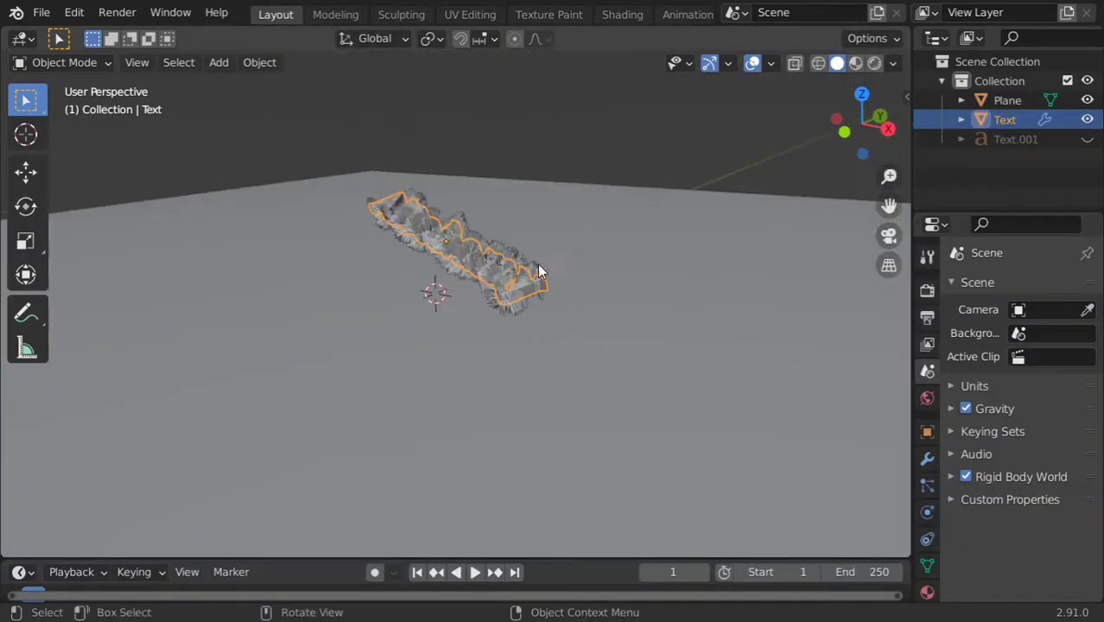
{"action": "left_click_drag", "start_coordinate": [447, 562], "coordinate": [465, 536]}
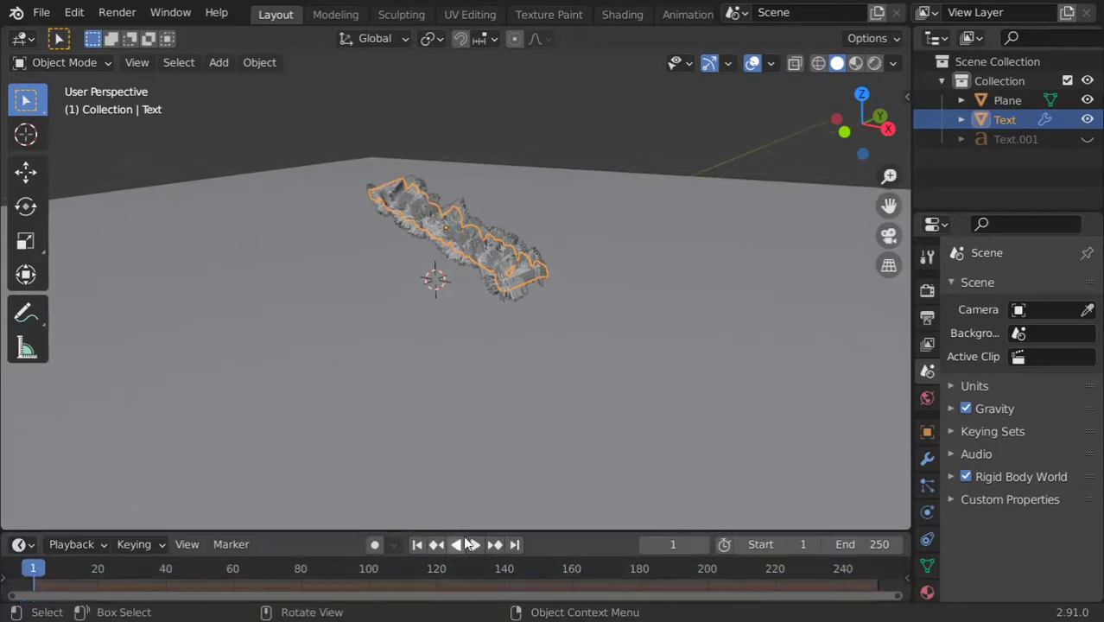
{"action": "left_click", "coordinate": [471, 544]}
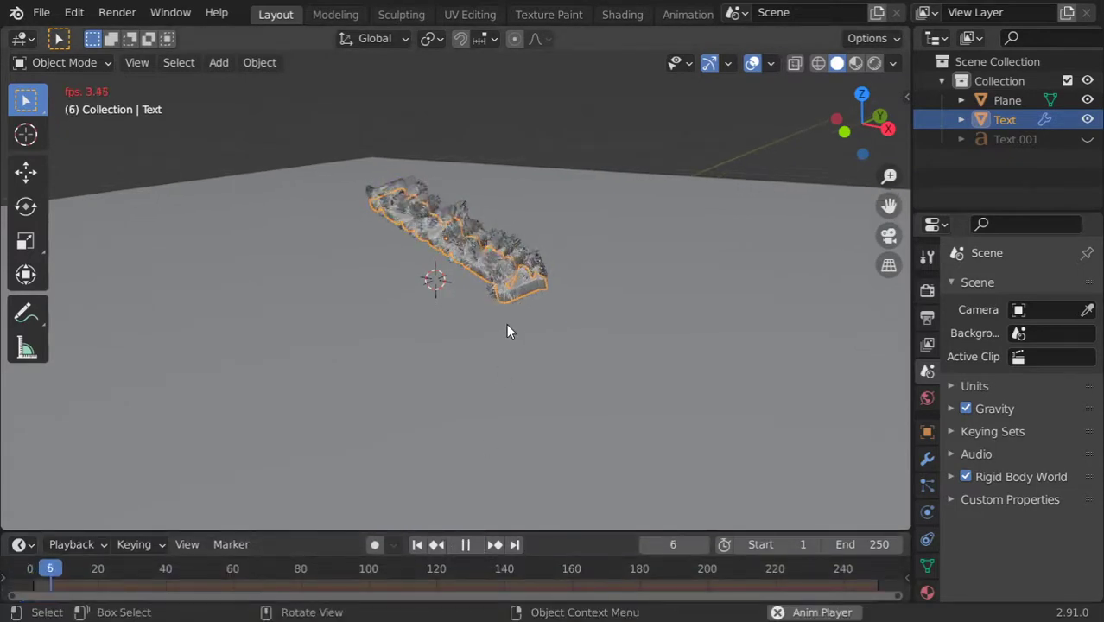
{"action": "scroll", "coordinate": [506, 308], "scroll_direction": "up", "scroll_amount": 3}
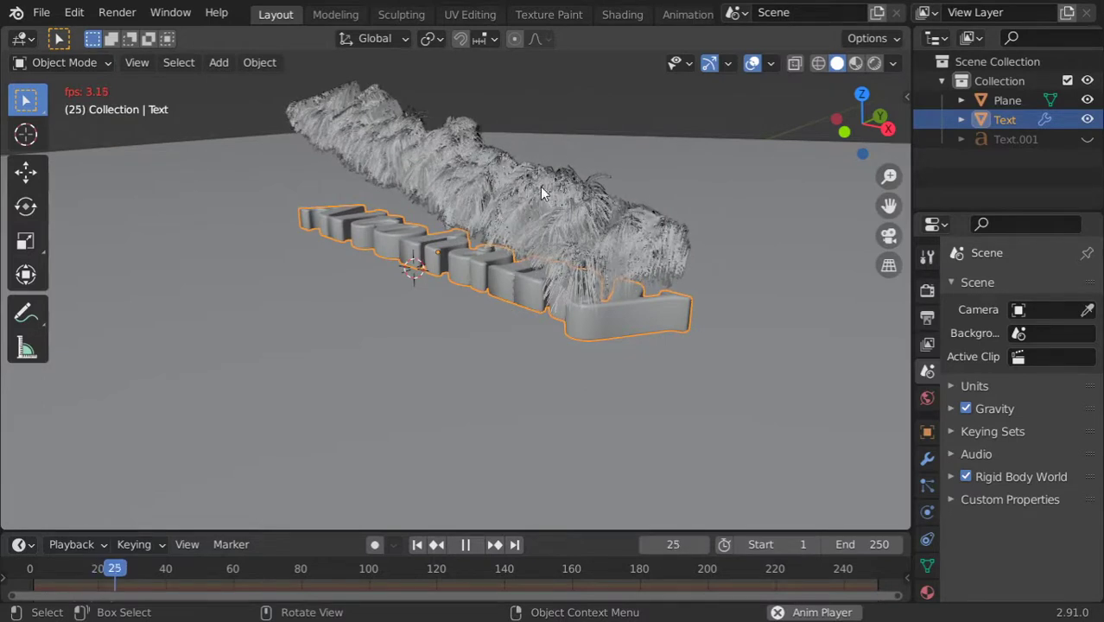
{"action": "key", "text": "Escape"}
{"action": "middle_click_drag", "start_coordinate": [602, 216], "coordinate": [482, 260]}
- In front view, move the furry text about 2.26 m up above the ground plane
{"action": "key", "text": "KP_1"}
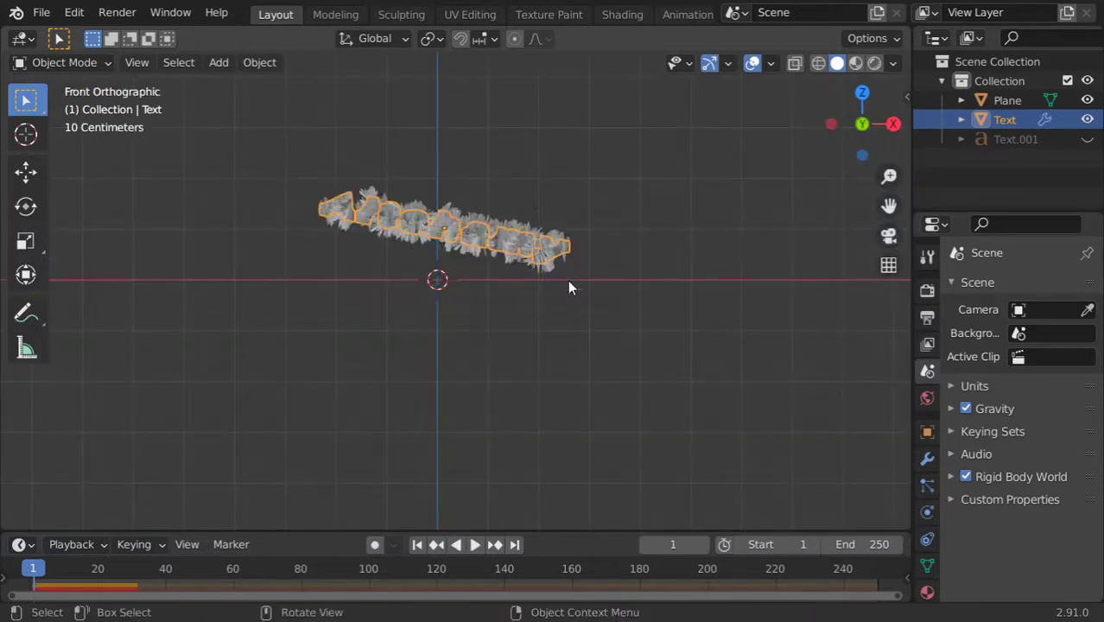
{"action": "key", "text": "g"}
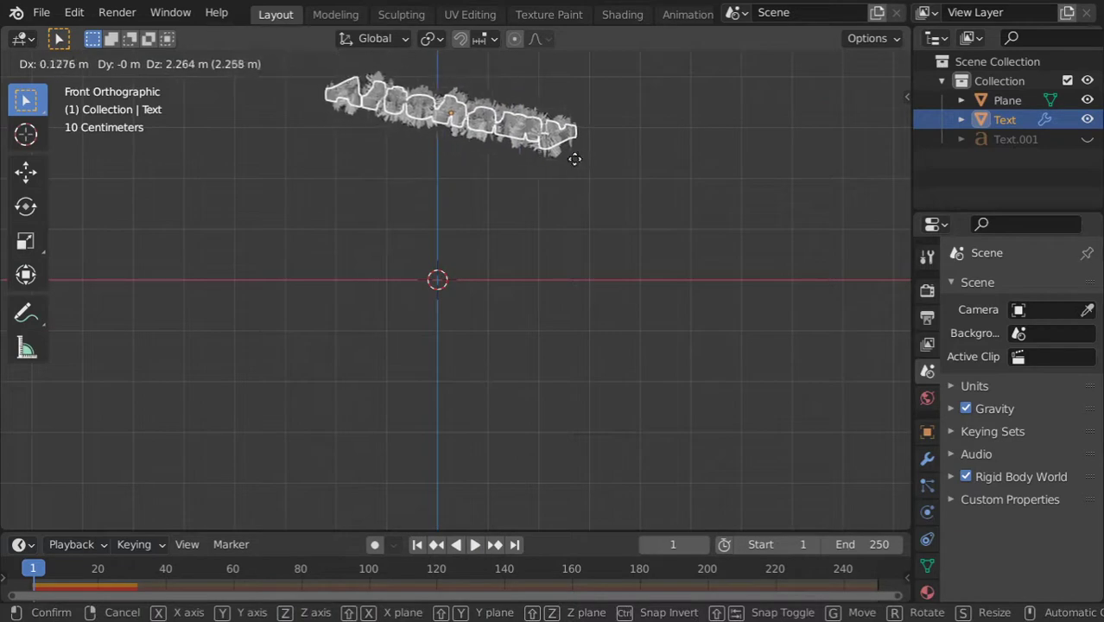
{"action": "left_click", "coordinate": [575, 159]}
{"action": "scroll", "coordinate": [447, 233], "scroll_direction": "down", "scroll_amount": 3}
{"action": "middle_click_drag", "start_coordinate": [447, 233], "coordinate": [460, 265]}
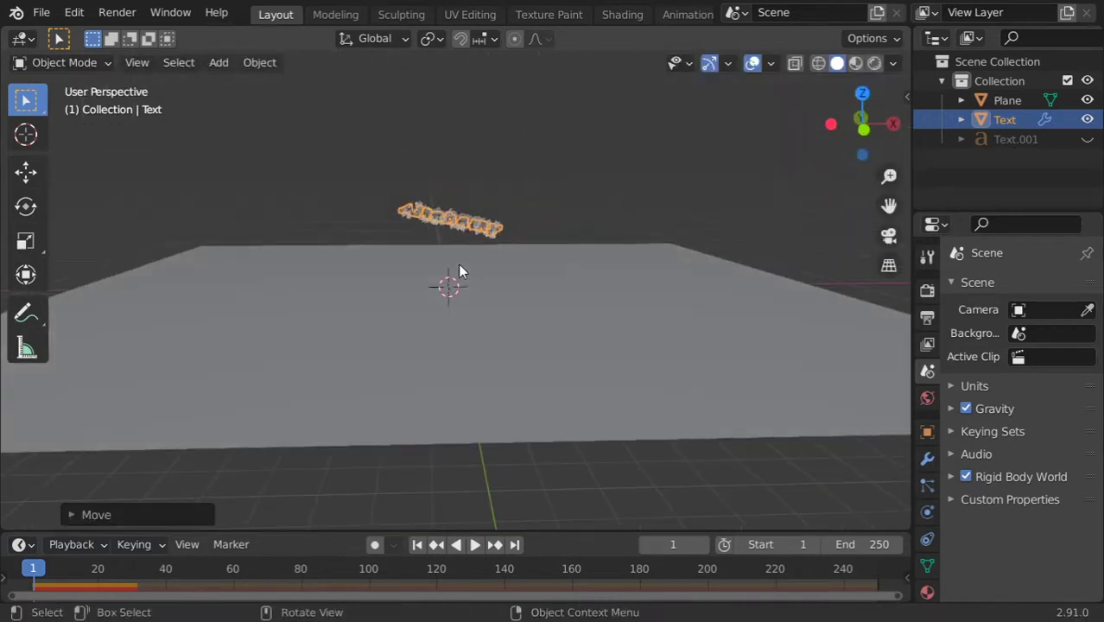
{"action": "key", "text": "KP_1"}
{"action": "scroll", "coordinate": [518, 223], "scroll_direction": "up", "scroll_amount": 3}
{"action": "mouse_move", "coordinate": [550, 202]}
{"action": "middle_mouse_down"}
{"action": "mouse_move", "coordinate": [532, 246]}
{"action": "mouse_move", "coordinate": [529, 211]}
{"action": "mouse_move", "coordinate": [518, 246]}
{"action": "mouse_move", "coordinate": [518, 204]}
{"action": "middle_mouse_up"}
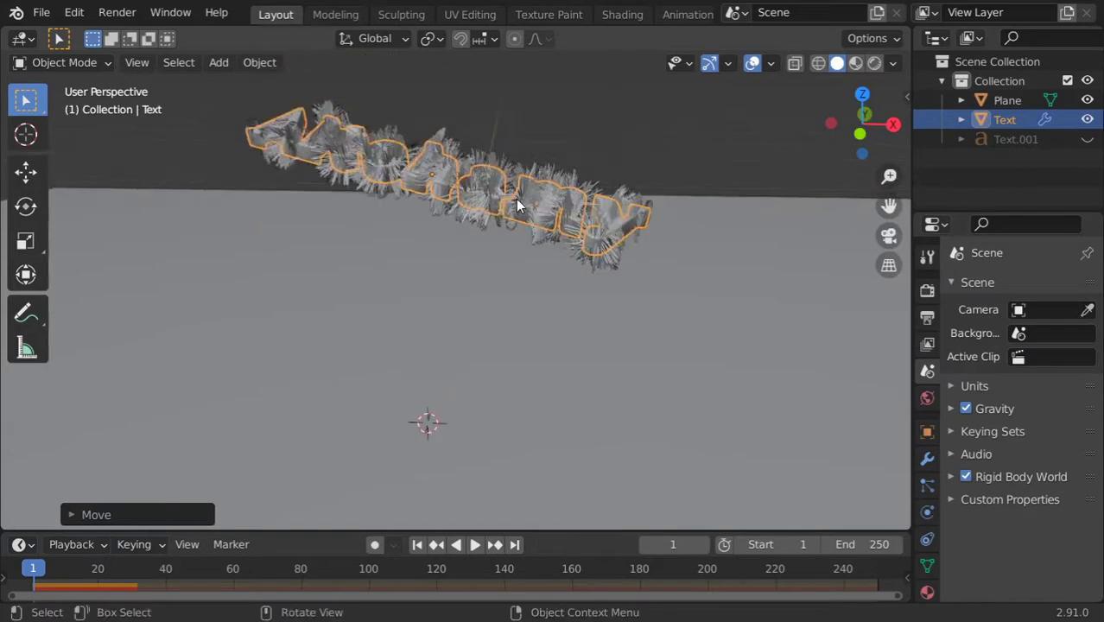
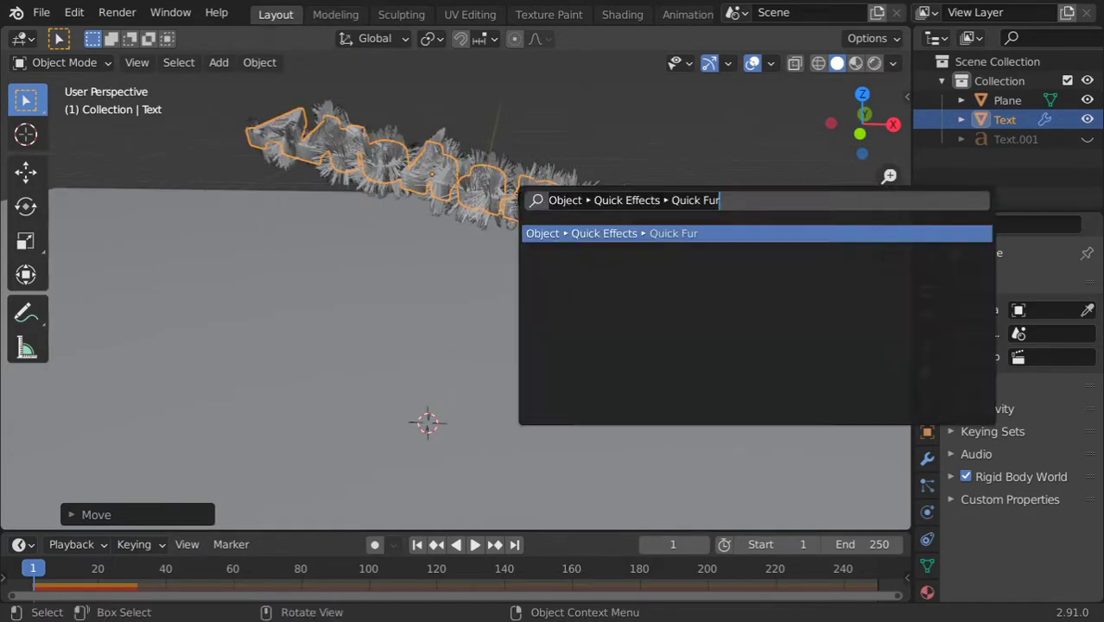
- Bake the text's action to frame 200 with Visual Keying, Clear Constraints, Clear Parents and Overwrite Current Action
{"action": "type", "text": "bake"}
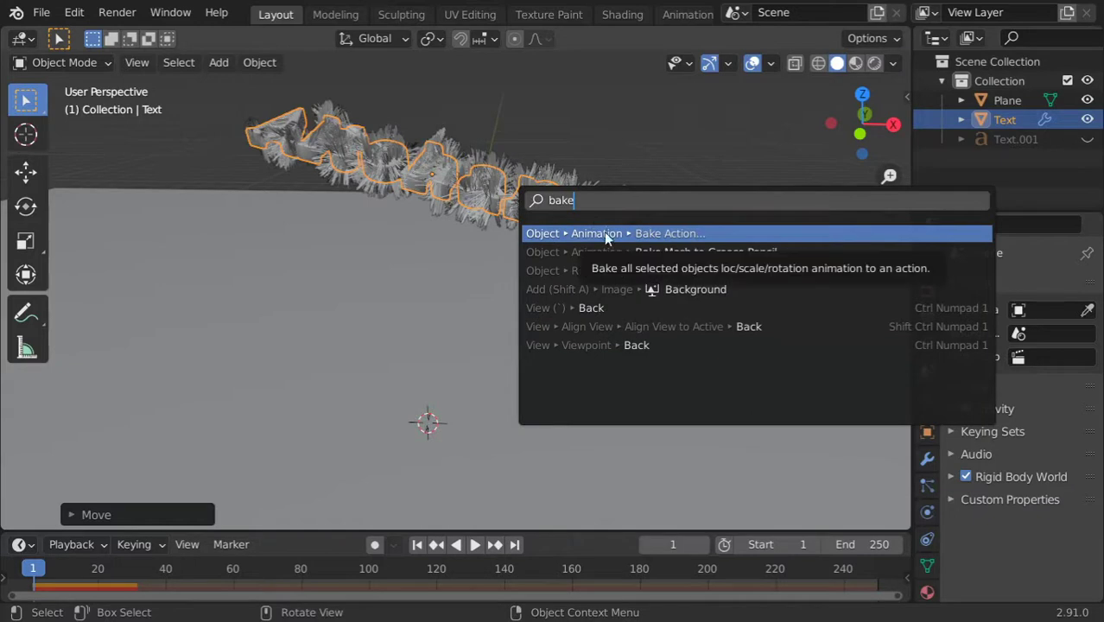
{"action": "left_click", "coordinate": [606, 233]}
{"action": "left_click", "coordinate": [660, 288]}
{"action": "type", "text": "2"}
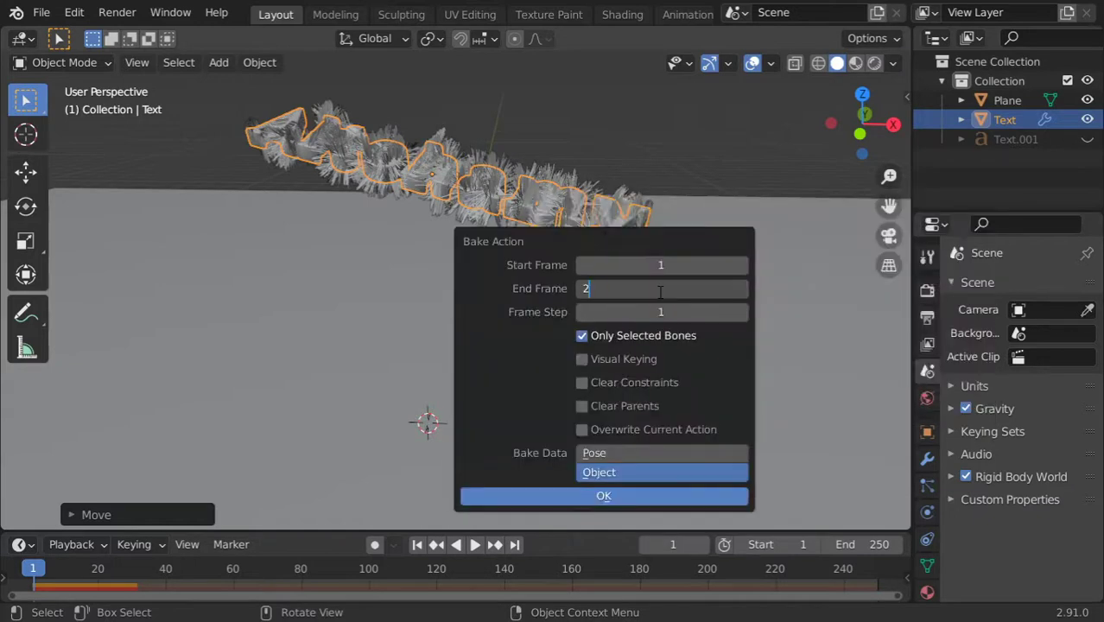
{"action": "key", "text": "Return"}
{"action": "left_click", "coordinate": [582, 359]}
{"action": "left_click", "coordinate": [579, 380]}
{"action": "left_click", "coordinate": [581, 405]}
{"action": "left_click", "coordinate": [581, 429]}
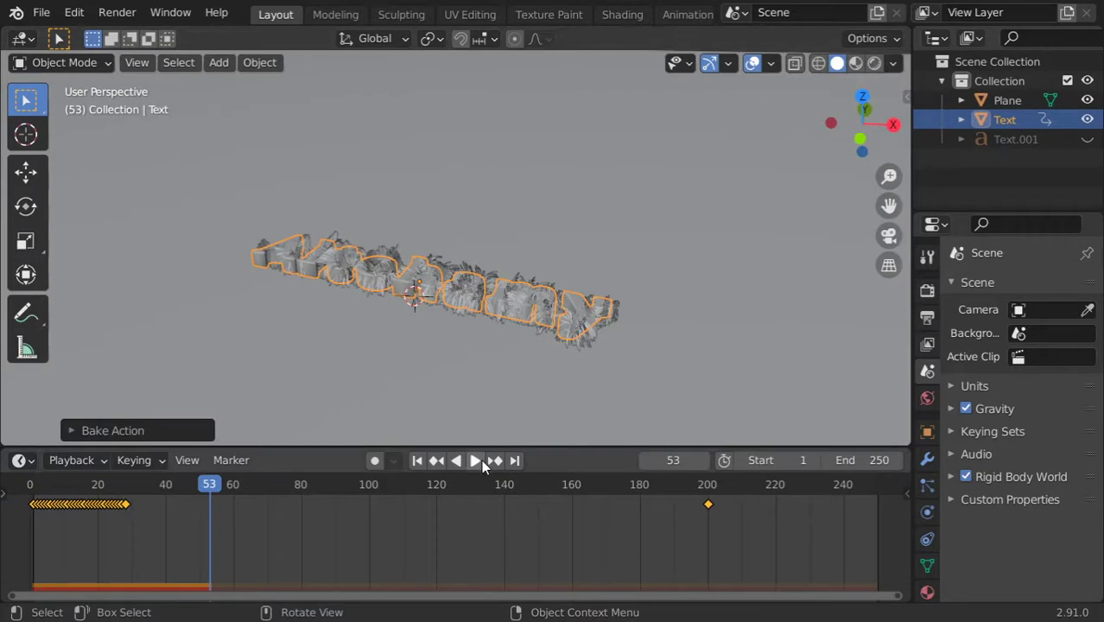
- Play the baked fall from the start, then stop and rewind to frame 1
{"action": "left_click", "coordinate": [478, 461]}
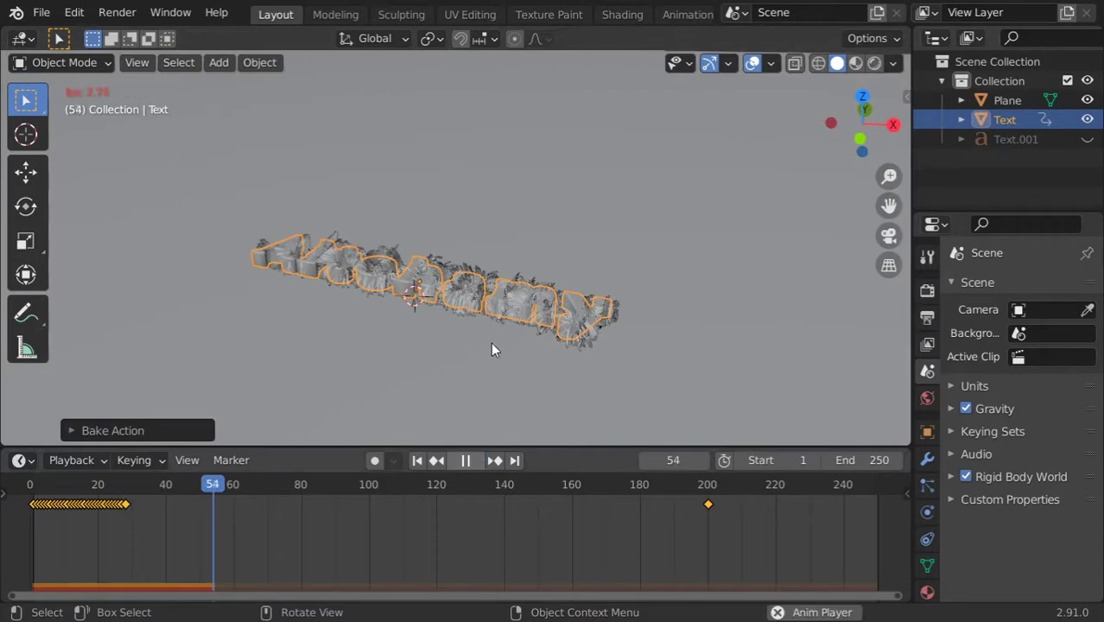
{"action": "left_click", "coordinate": [416, 460]}
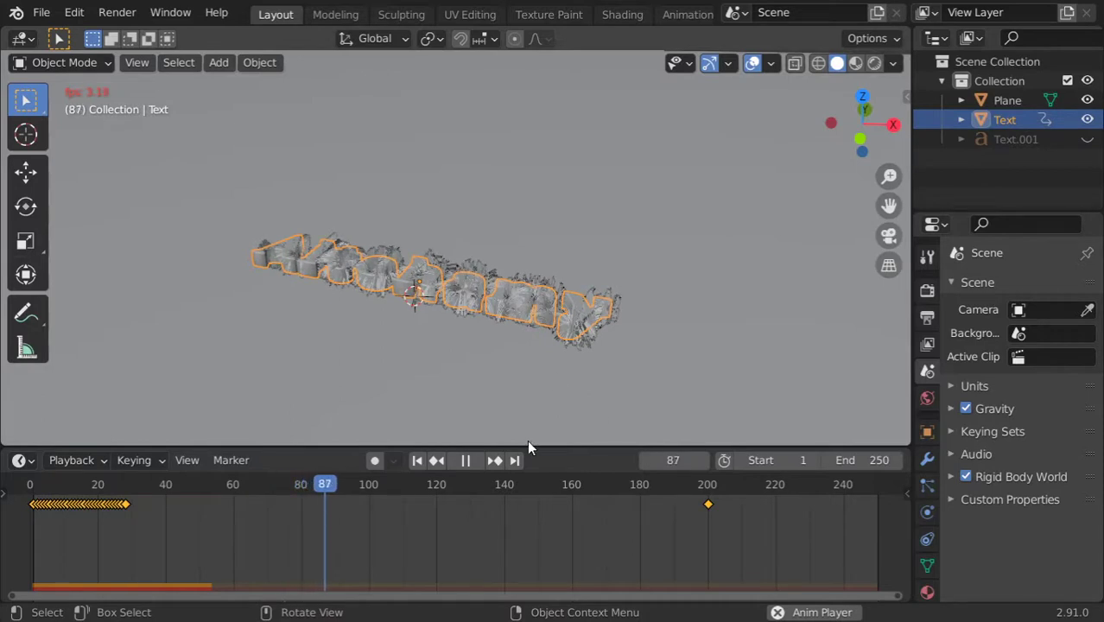
{"action": "left_click", "coordinate": [465, 460]}
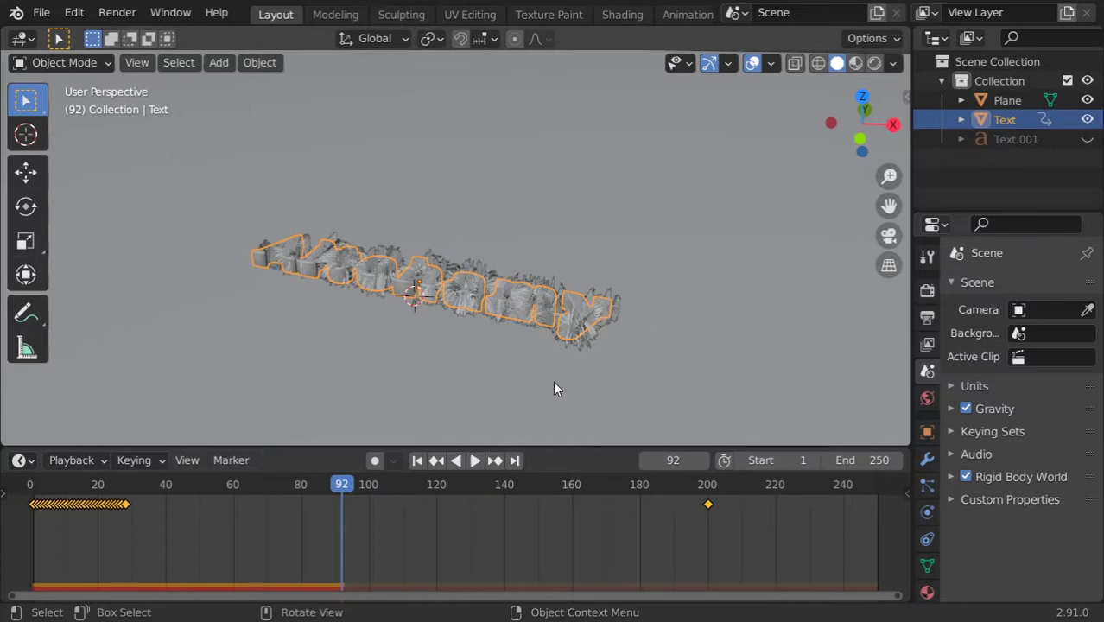
{"action": "left_click", "coordinate": [416, 461]}
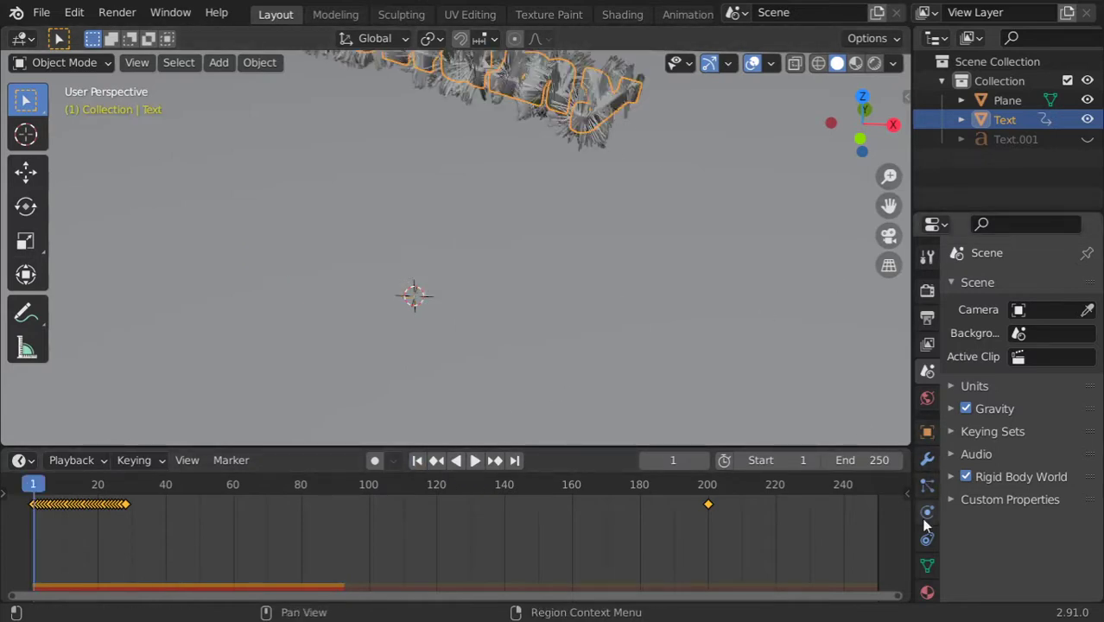
- Widen the Properties editor, delete the text's Rigid Body physics, and return to its hair particle settings
{"action": "left_click", "coordinate": [927, 487]}
{"action": "left_click", "coordinate": [928, 465]}
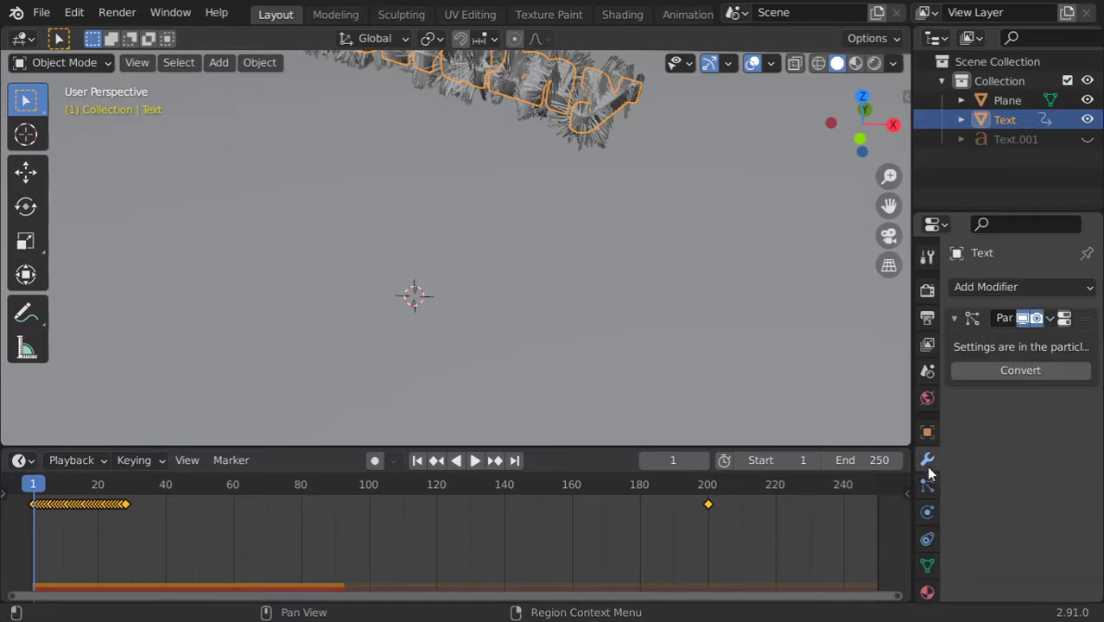
{"action": "left_click", "coordinate": [925, 512]}
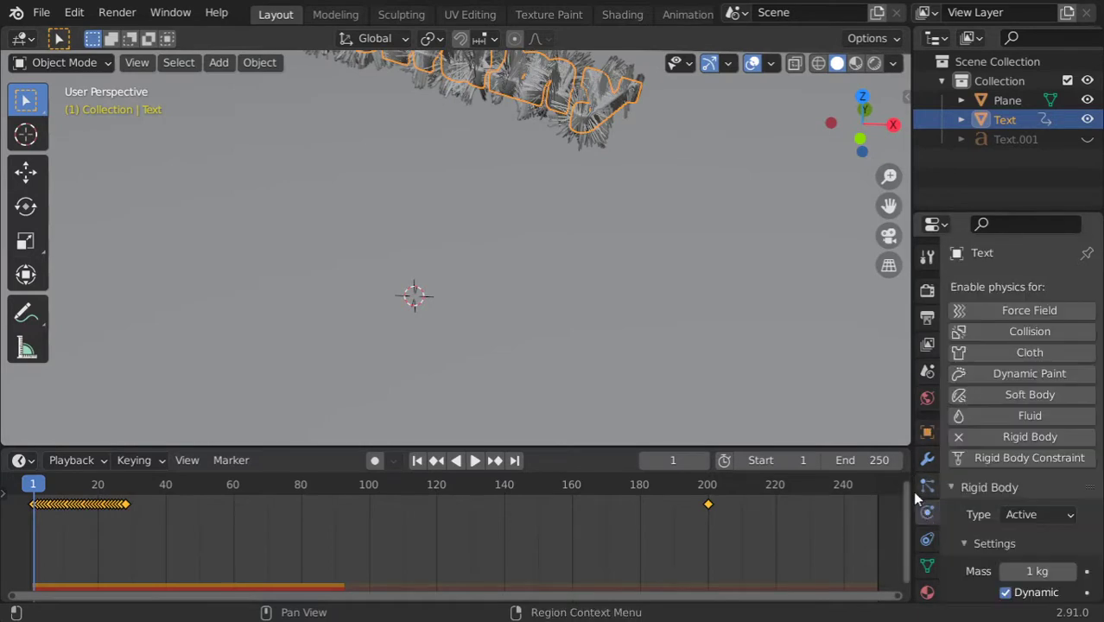
{"action": "left_click_drag", "start_coordinate": [912, 424], "coordinate": [793, 423]}
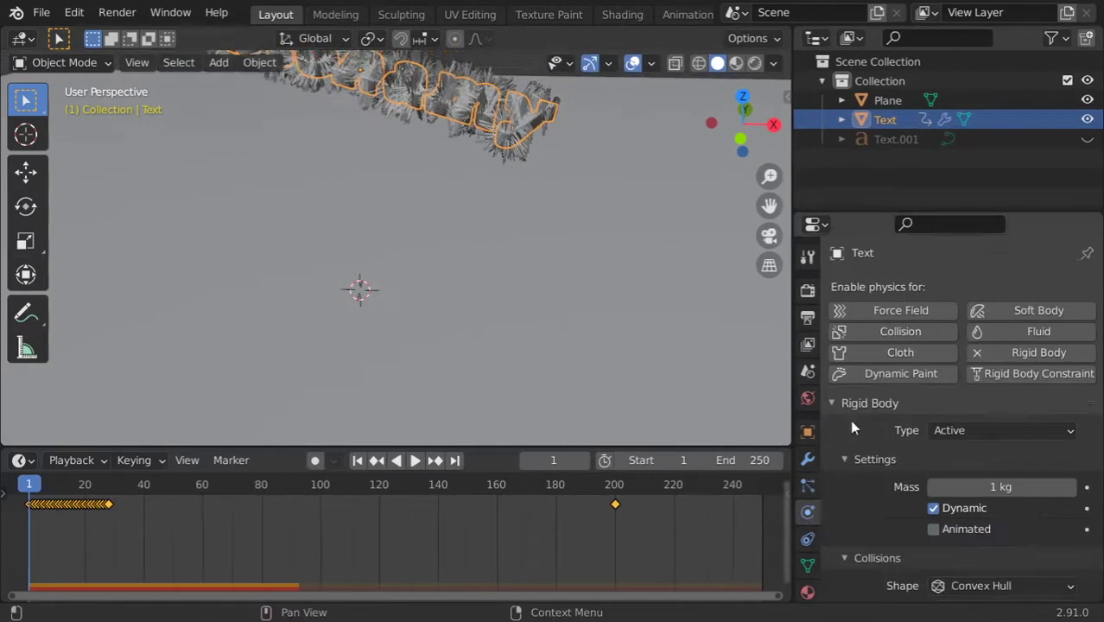
{"action": "left_click", "coordinate": [976, 352]}
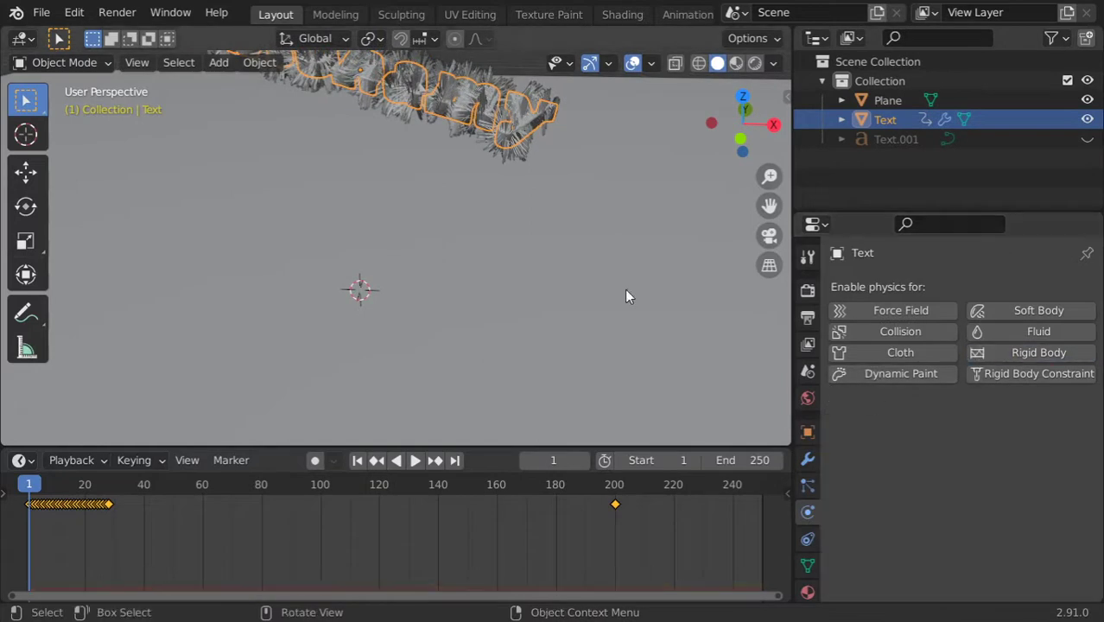
{"action": "left_click", "coordinate": [808, 485]}
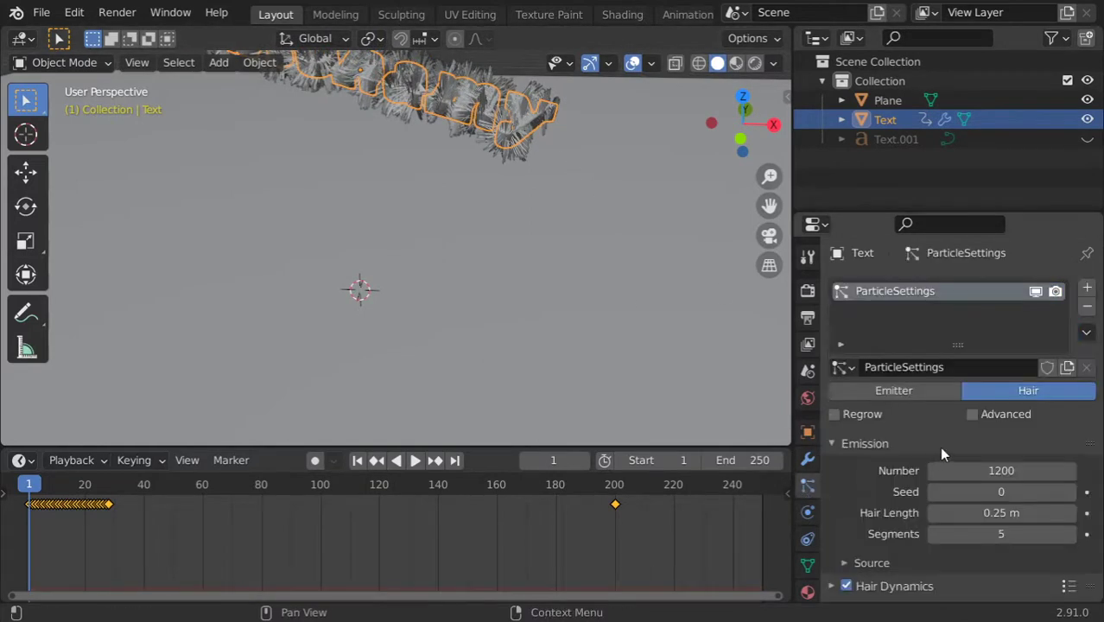
- Collapse Emission and expand Hair Dynamics, showing quality steps 8, collision quality 2 and 0.015 m distance
{"action": "scroll", "coordinate": [941, 435], "scroll_direction": "down", "scroll_amount": 6}
{"action": "scroll", "coordinate": [942, 435], "scroll_direction": "up", "scroll_amount": 2}
{"action": "left_click", "coordinate": [881, 406]}
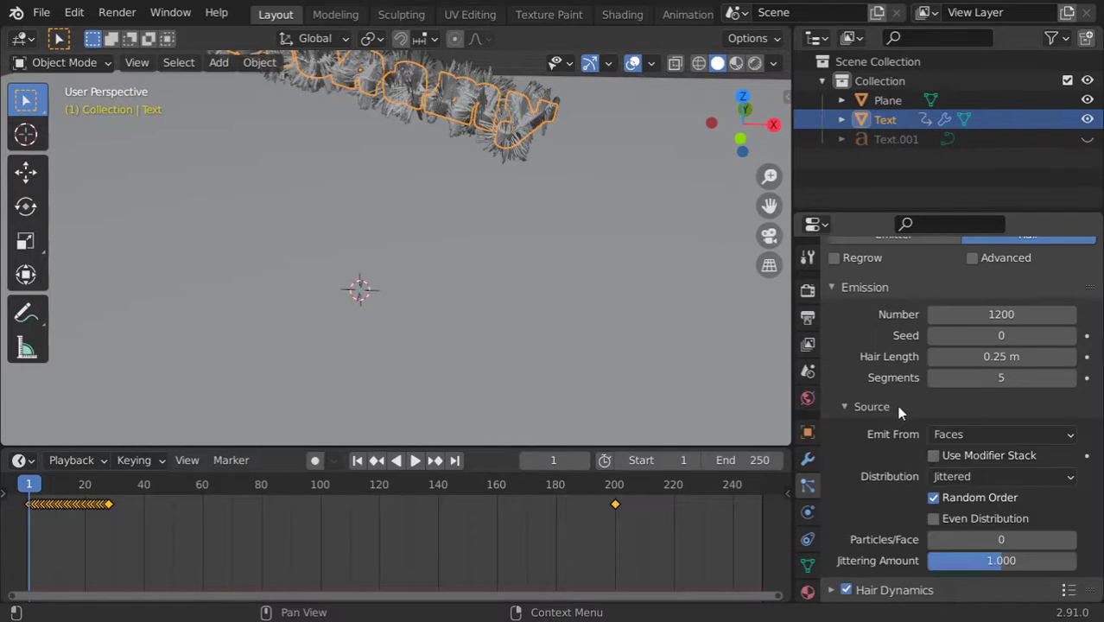
{"action": "left_click", "coordinate": [844, 294]}
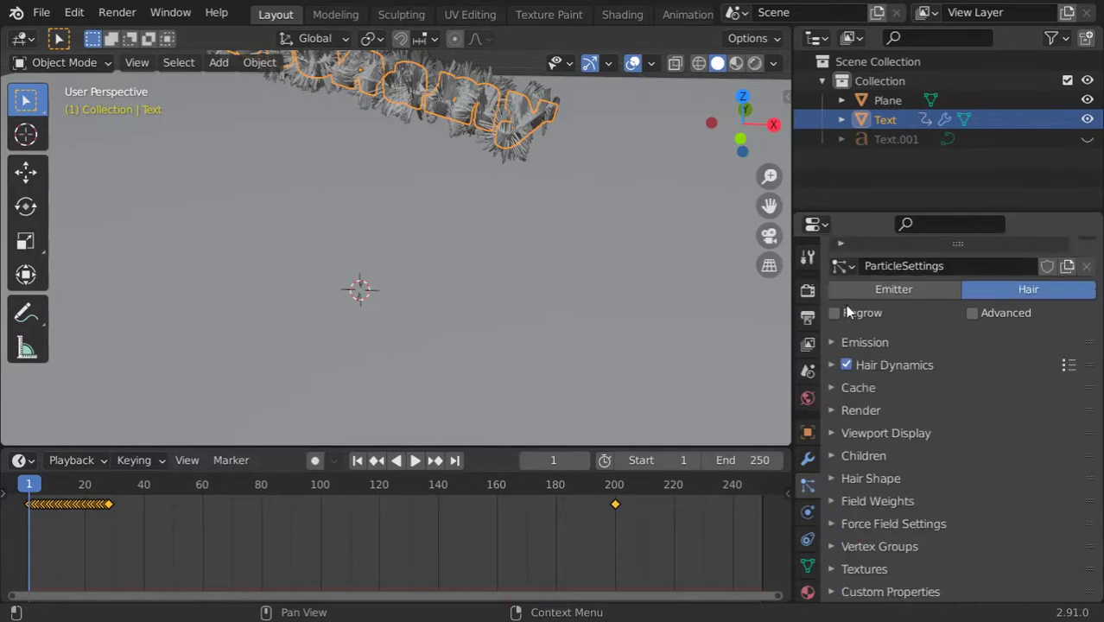
{"action": "left_click", "coordinate": [873, 366]}
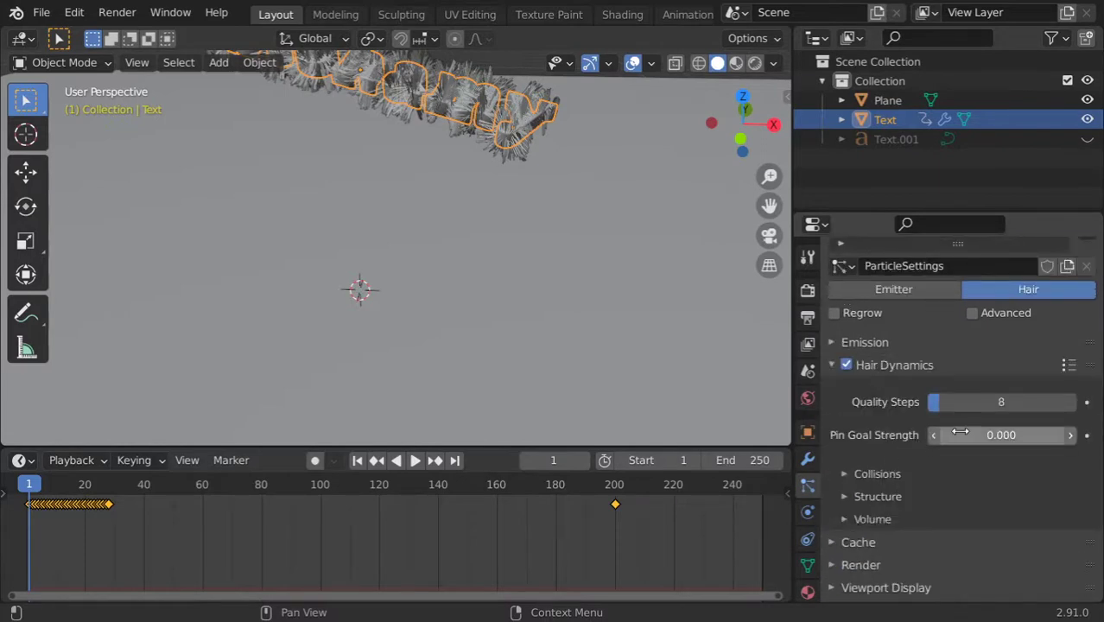
{"action": "left_click", "coordinate": [893, 472]}
{"action": "scroll", "coordinate": [893, 470], "scroll_direction": "down", "scroll_amount": 2}
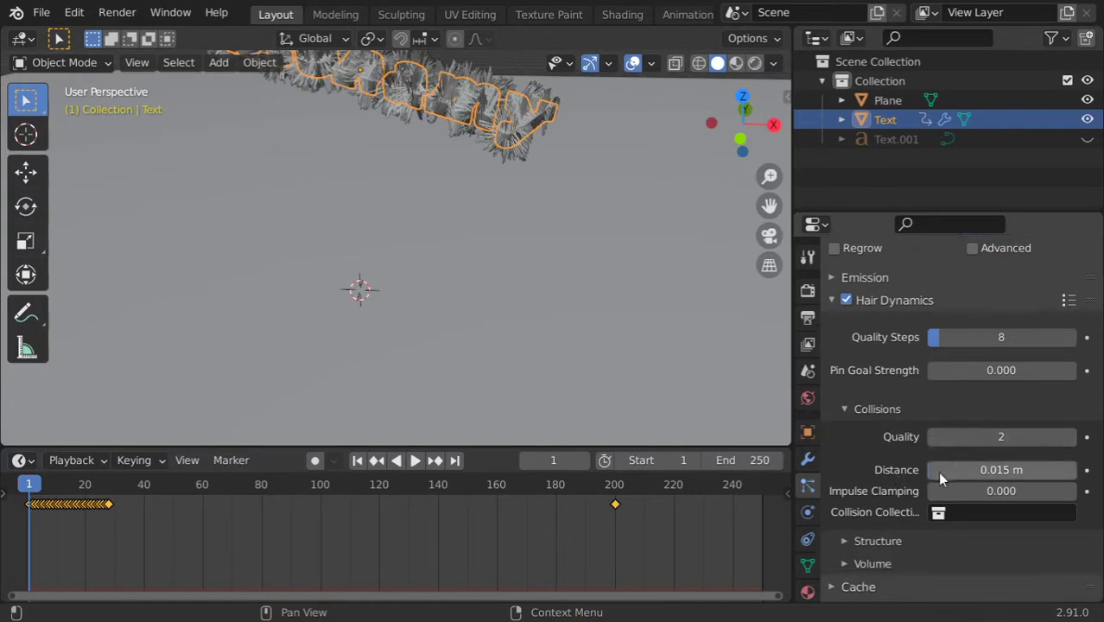
{"action": "left_click", "coordinate": [869, 408]}
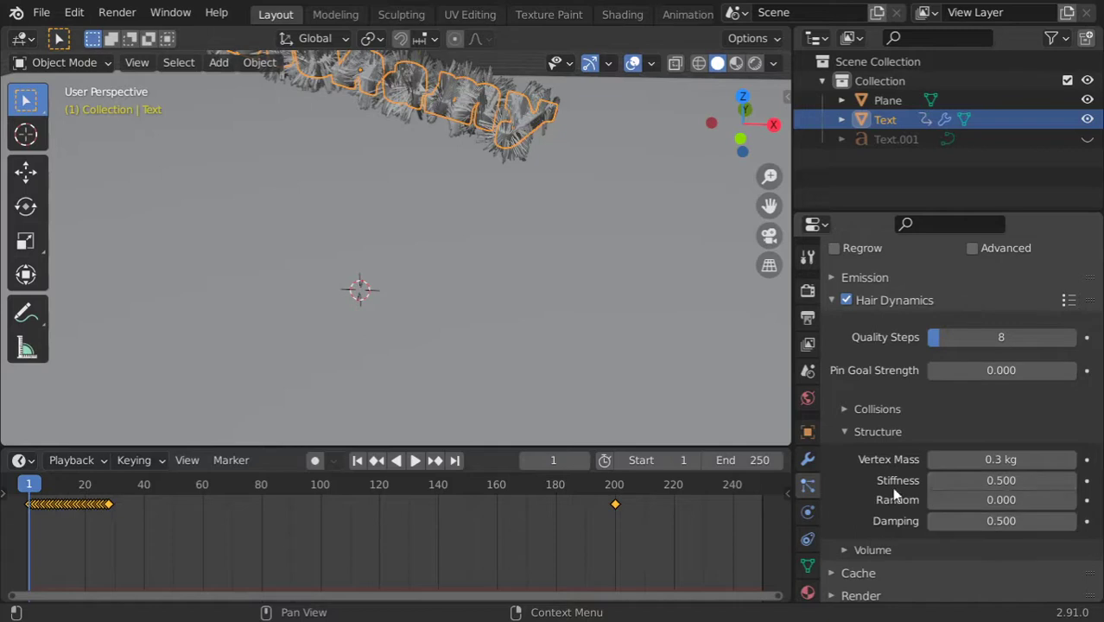
- Try hair Stiffness values of 200 then 1500, and a Pin Goal Strength of 10
{"action": "left_click", "coordinate": [981, 480]}
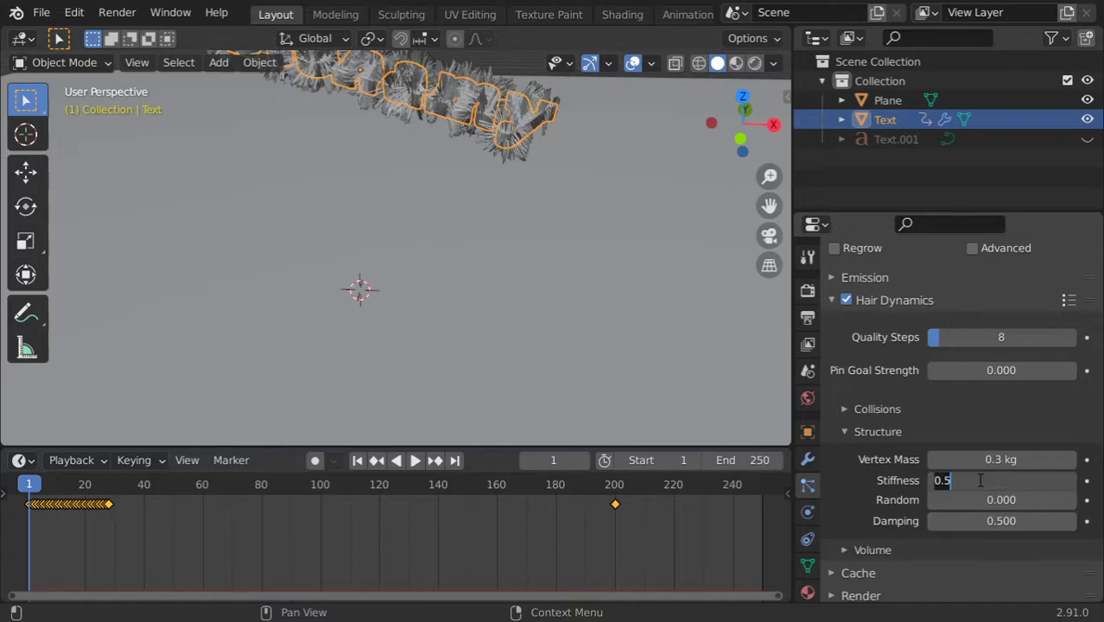
{"action": "type", "text": "200"}
{"action": "key", "text": "Return"}
{"action": "left_click", "coordinate": [980, 480]}
{"action": "key", "text": "Return"}
{"action": "left_click", "coordinate": [980, 370]}
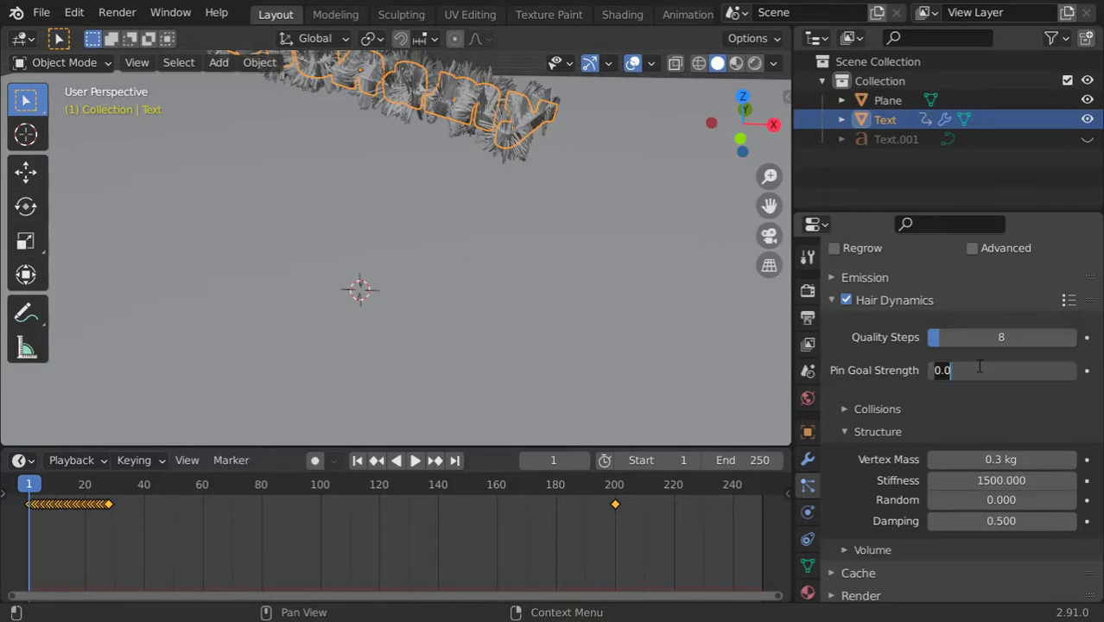
{"action": "type", "text": "444"}
{"action": "key", "text": "Return"}
{"action": "left_click", "coordinate": [997, 371]}
{"action": "type", "text": "10.000"}
{"action": "key", "text": "Return"}
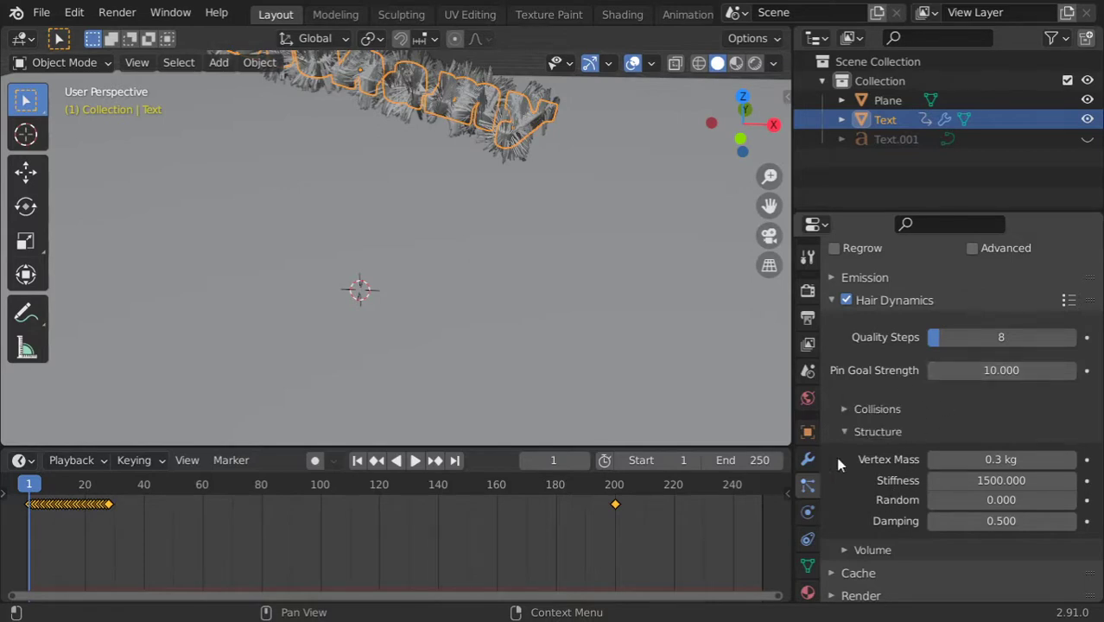
- Settle on Stiffness 0 and Pin Goal Strength 1, then expand the Volume settings
{"action": "left_click", "coordinate": [984, 481]}
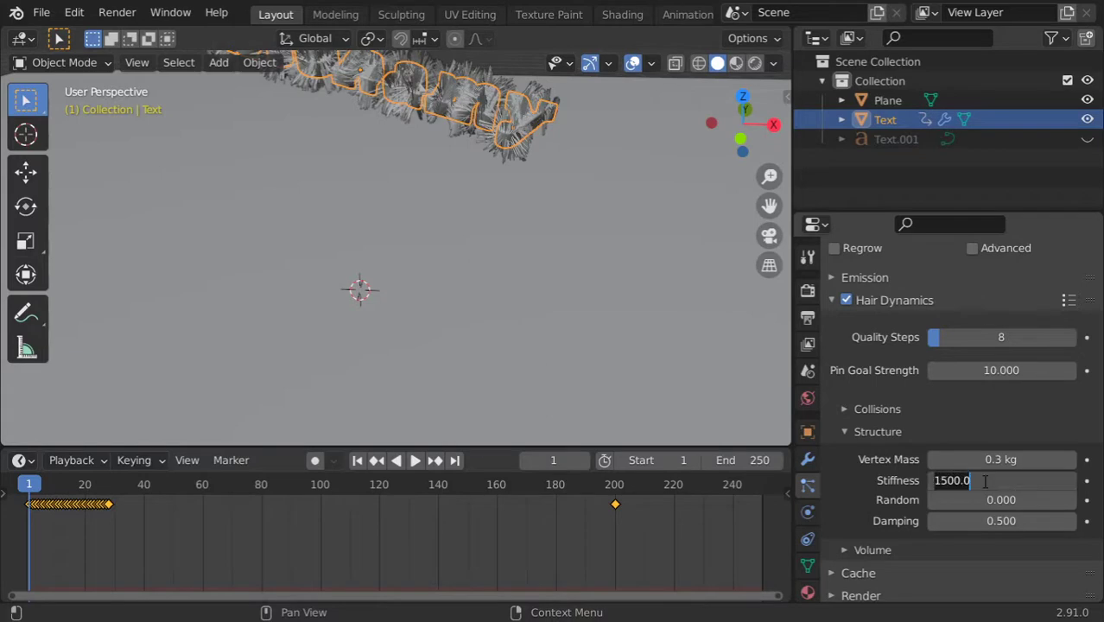
{"action": "type", "text": "0"}
{"action": "key", "text": "Return"}
{"action": "left_click", "coordinate": [969, 371]}
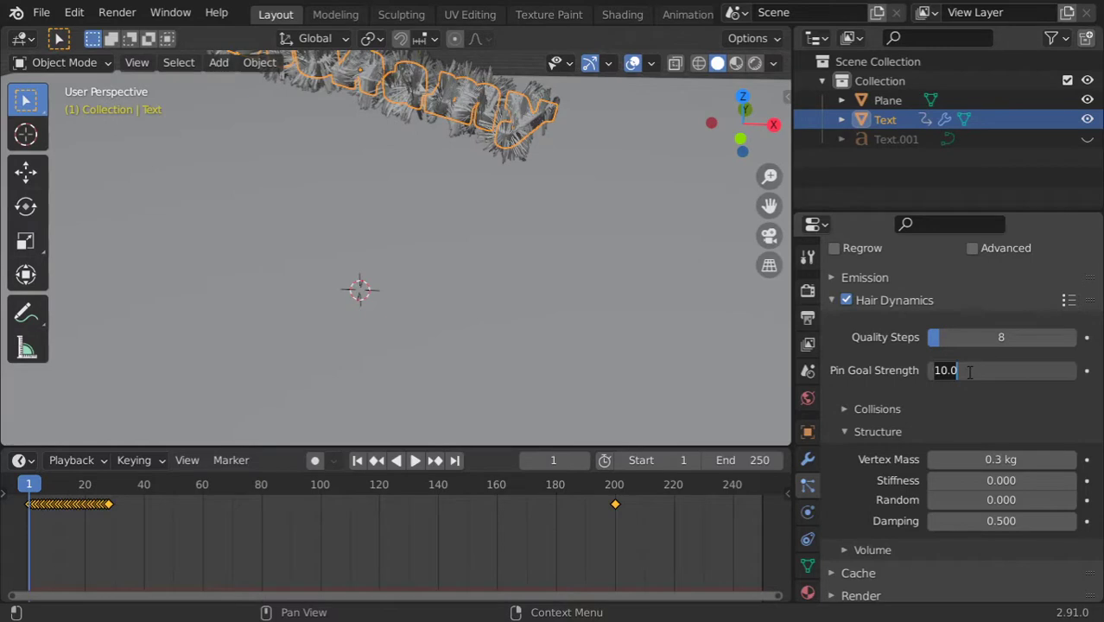
{"action": "type", "text": "1"}
{"action": "key", "text": "Return"}
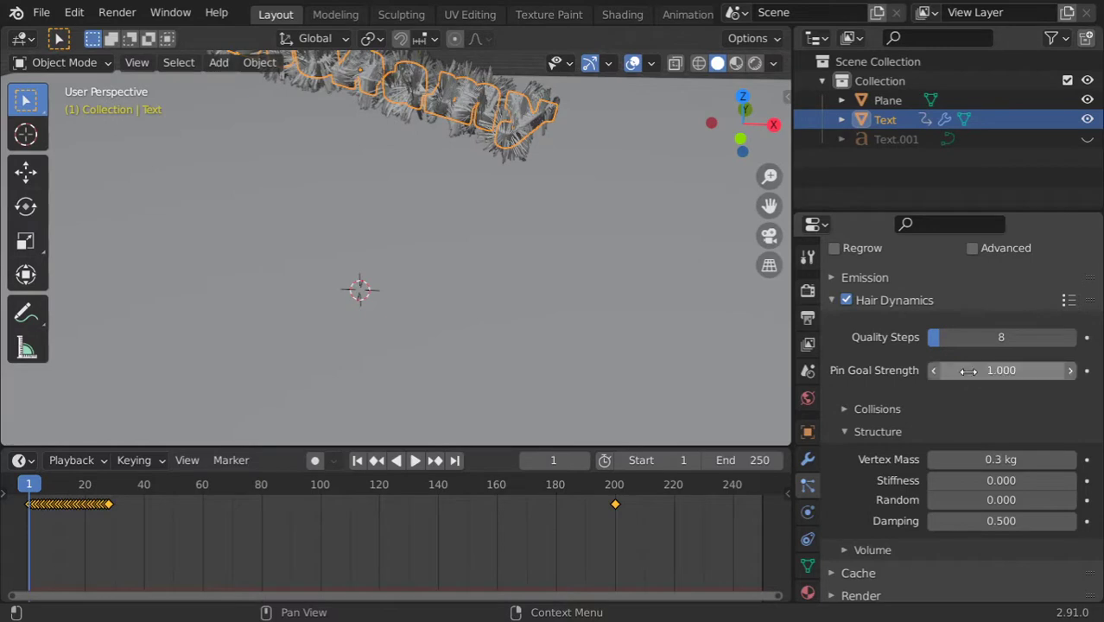
{"action": "scroll", "coordinate": [882, 443], "scroll_direction": "down", "scroll_amount": 2}
{"action": "left_click", "coordinate": [870, 485]}
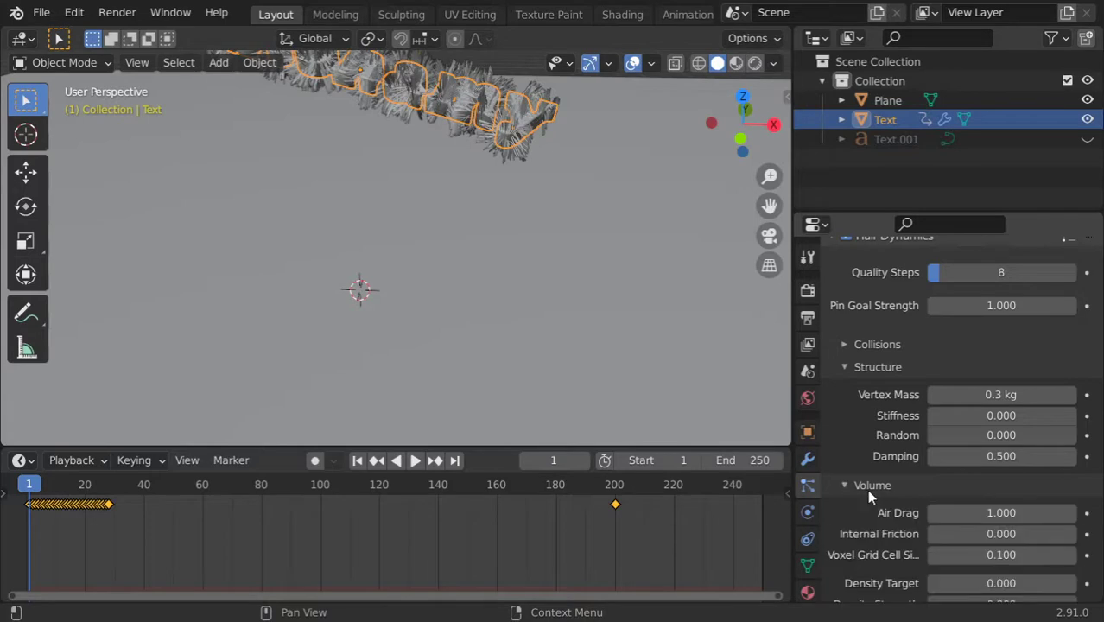
- Set the hair dynamics Cache End frame to 200 and scroll down to the Bake buttons
{"action": "left_click", "coordinate": [867, 489]}
{"action": "scroll", "coordinate": [864, 437], "scroll_direction": "down", "scroll_amount": 4}
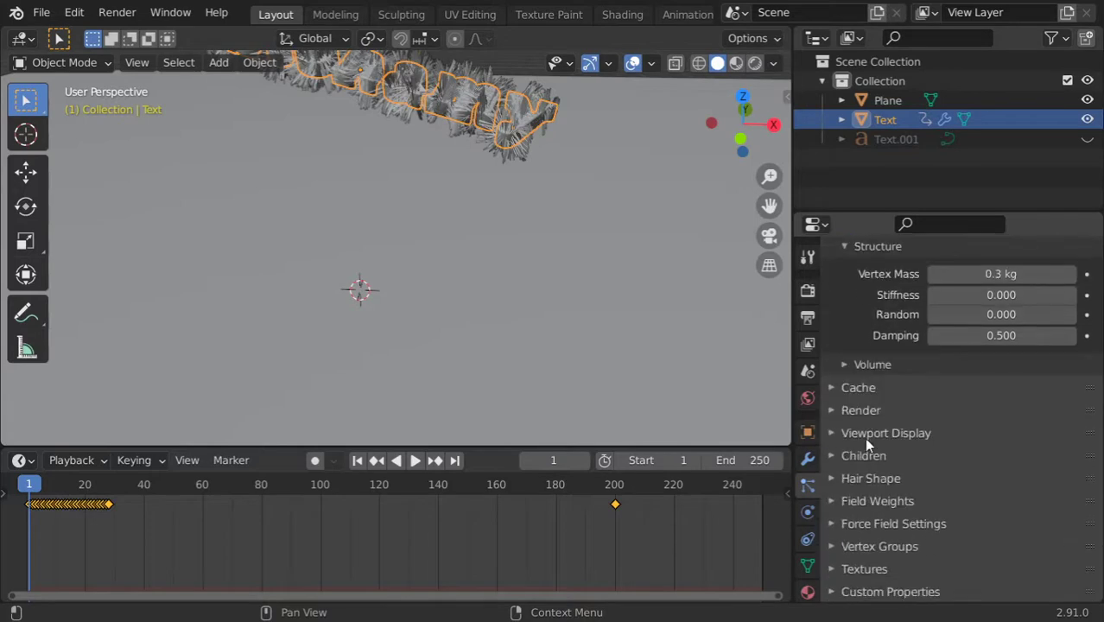
{"action": "left_click", "coordinate": [860, 389]}
{"action": "left_click", "coordinate": [984, 500]}
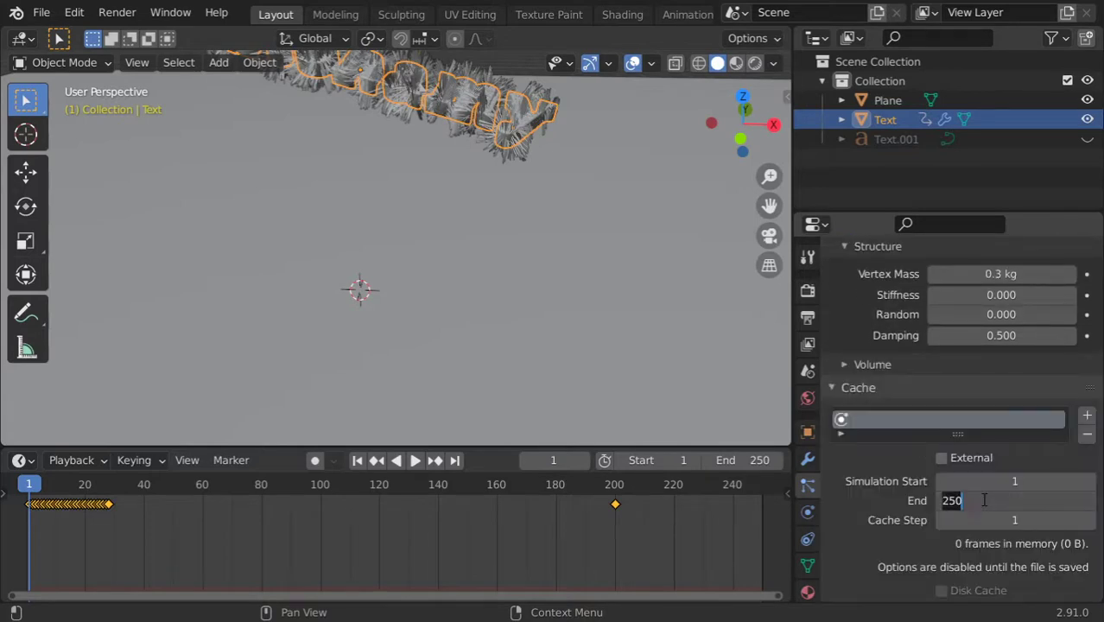
{"action": "type", "text": "200"}
{"action": "key", "text": "Return"}
{"action": "scroll", "coordinate": [926, 427], "scroll_direction": "down", "scroll_amount": 5}
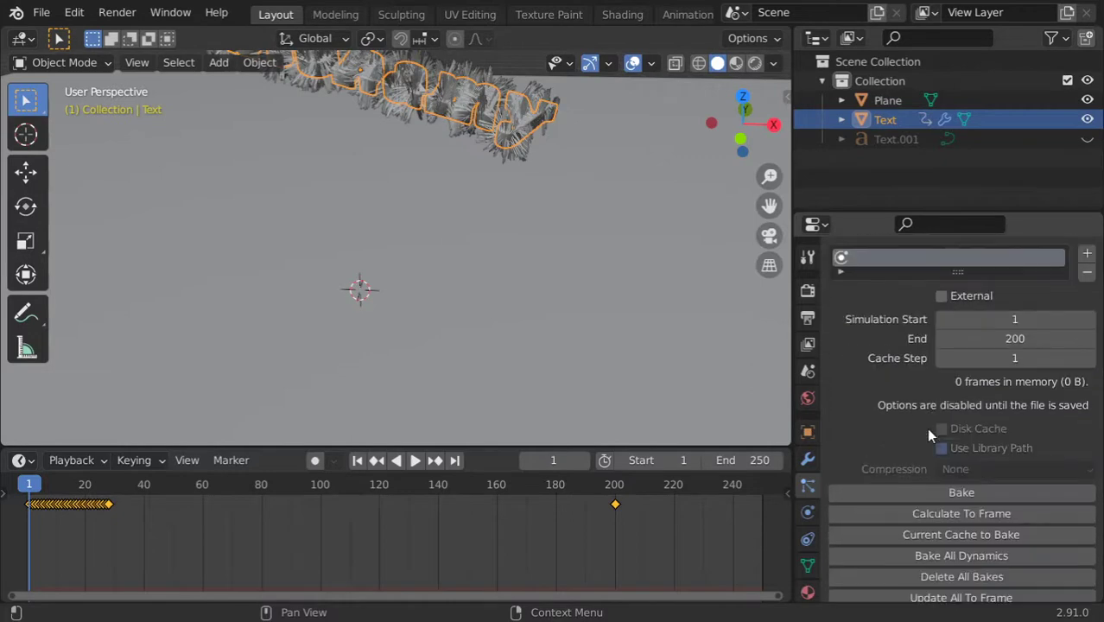
{"action": "scroll", "coordinate": [926, 428], "scroll_direction": "down", "scroll_amount": 2}
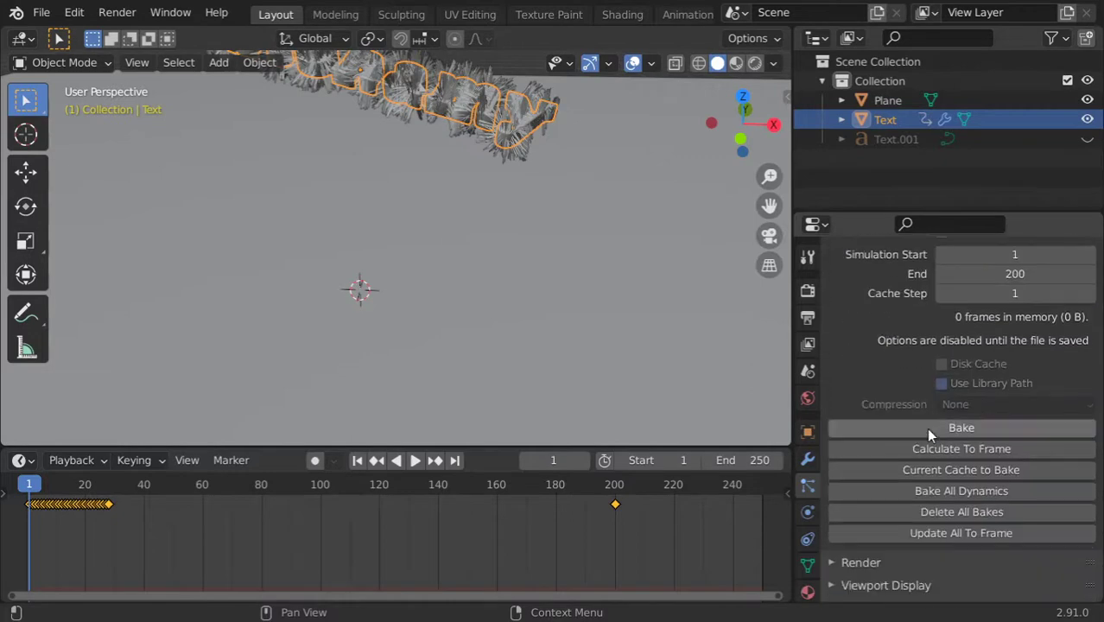
- Bake the hair dynamics, set the scene End frame to 200, and play the animation
{"action": "left_click", "coordinate": [974, 425]}
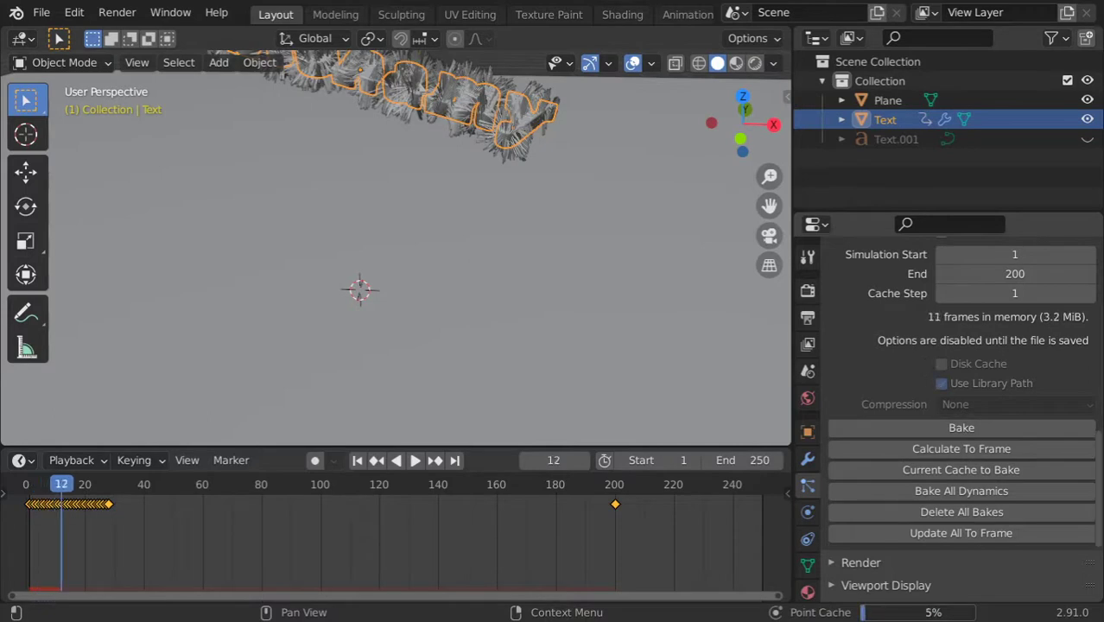
{"action": "left_click", "coordinate": [737, 463]}
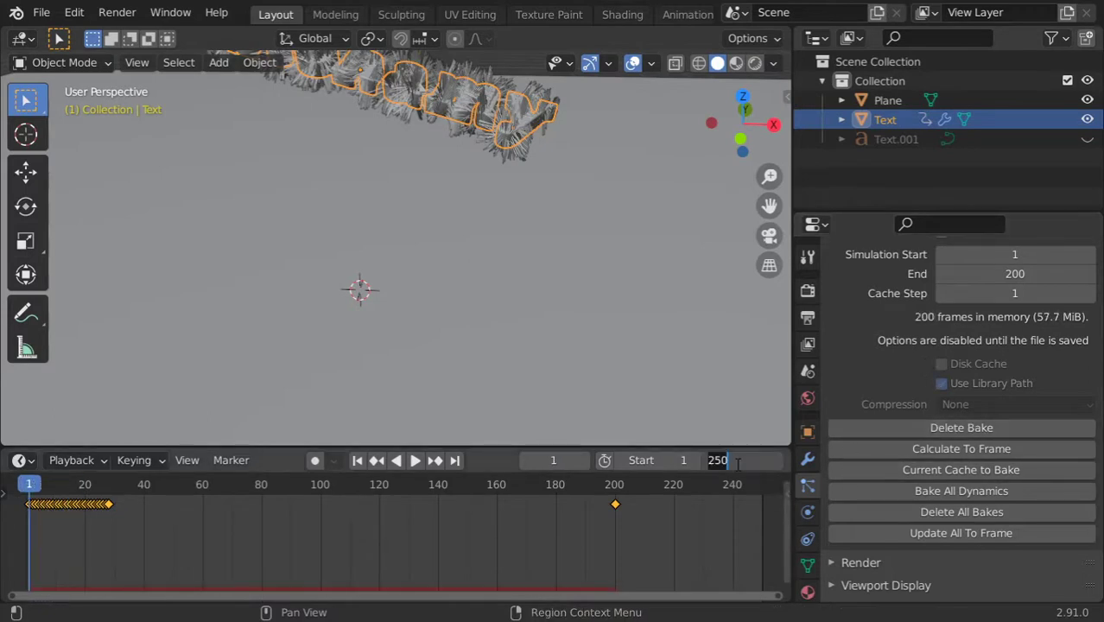
{"action": "type", "text": "200"}
{"action": "key", "text": "Return"}
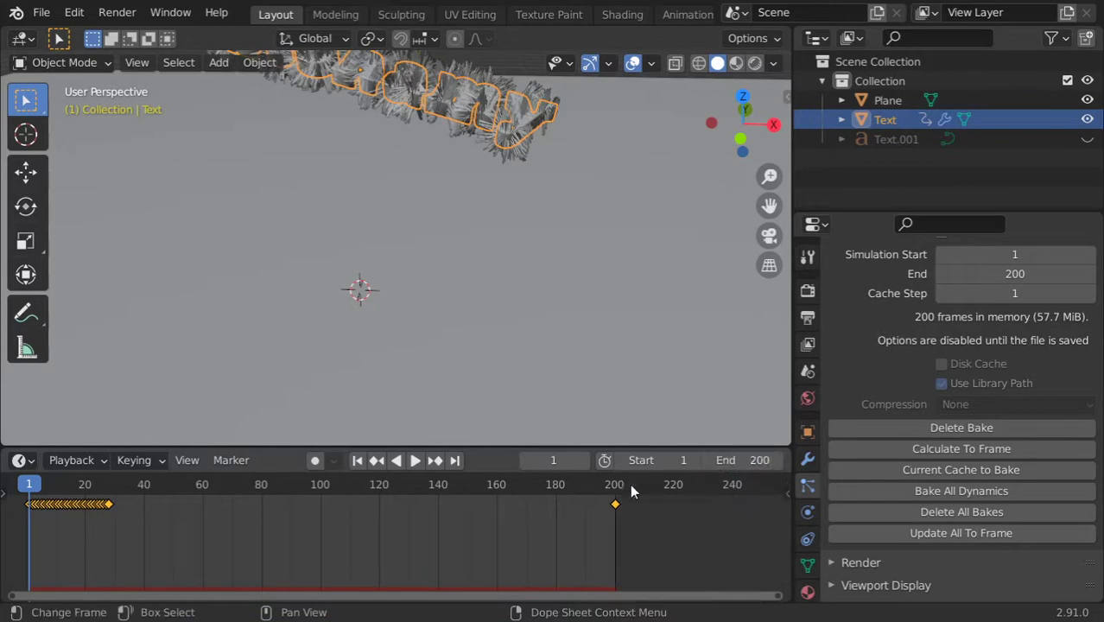
{"action": "key", "text": "Home"}
{"action": "left_click", "coordinate": [420, 461]}
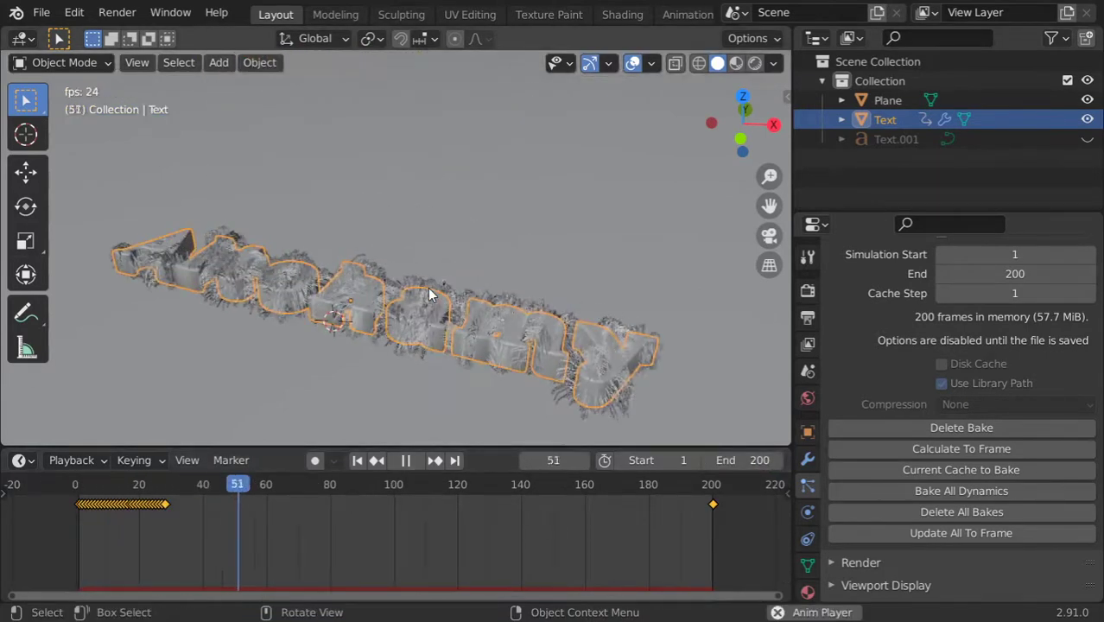
- Zoom in on the falling text, collapse Cache, and expand the hair particles' Render panel
{"action": "scroll", "coordinate": [512, 213], "scroll_direction": "up", "scroll_amount": 2}
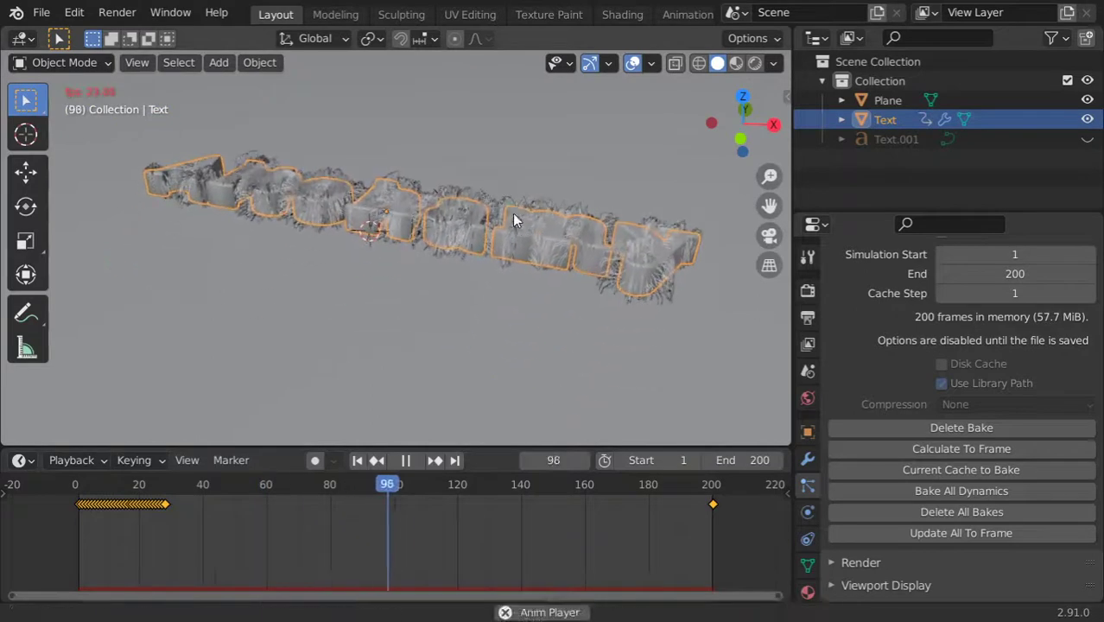
{"action": "scroll", "coordinate": [514, 219], "scroll_direction": "up", "scroll_amount": 3}
{"action": "scroll", "coordinate": [514, 219], "scroll_direction": "up", "scroll_amount": 2}
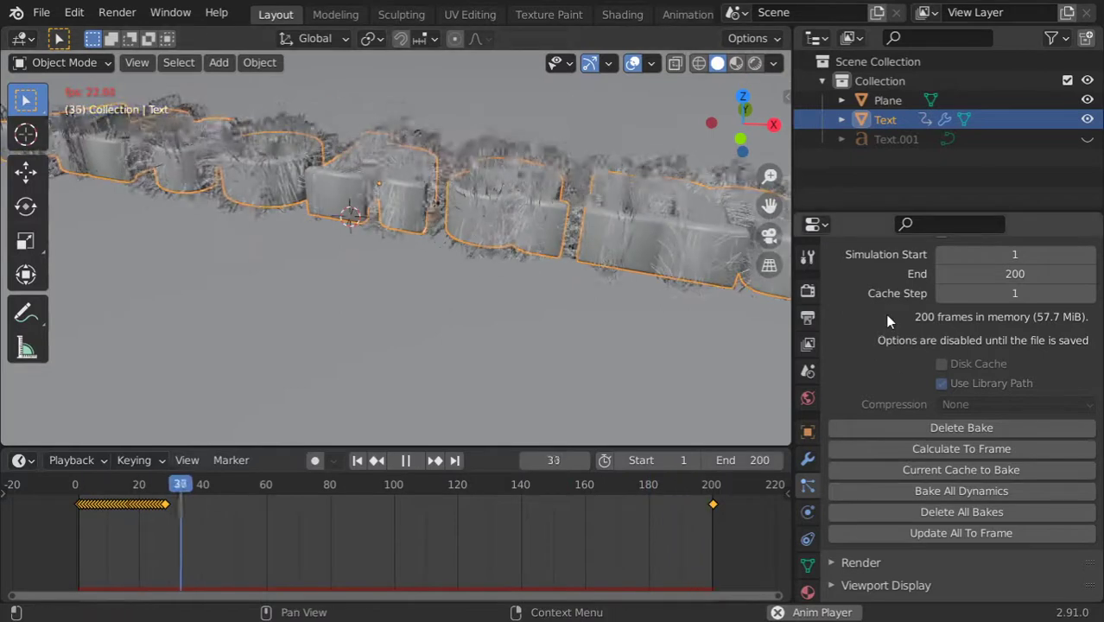
{"action": "scroll", "coordinate": [885, 313], "scroll_direction": "up", "scroll_amount": 4}
{"action": "left_click", "coordinate": [861, 292]}
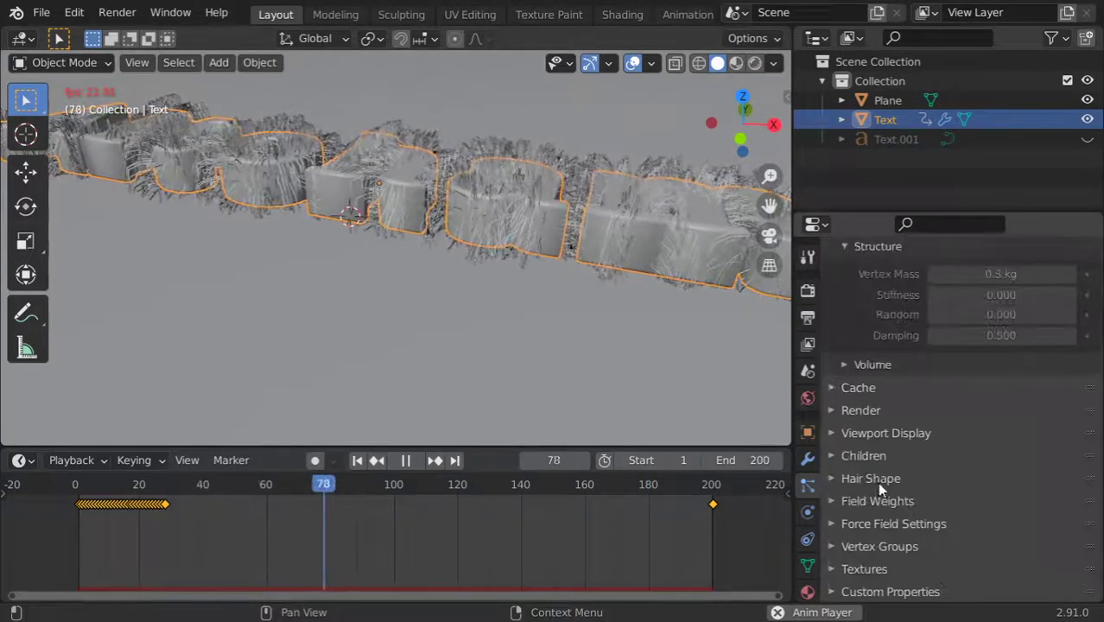
{"action": "left_click", "coordinate": [862, 412]}
{"action": "scroll", "coordinate": [862, 412], "scroll_direction": "down", "scroll_amount": 3}
{"action": "scroll", "coordinate": [862, 412], "scroll_direction": "down", "scroll_amount": 1}
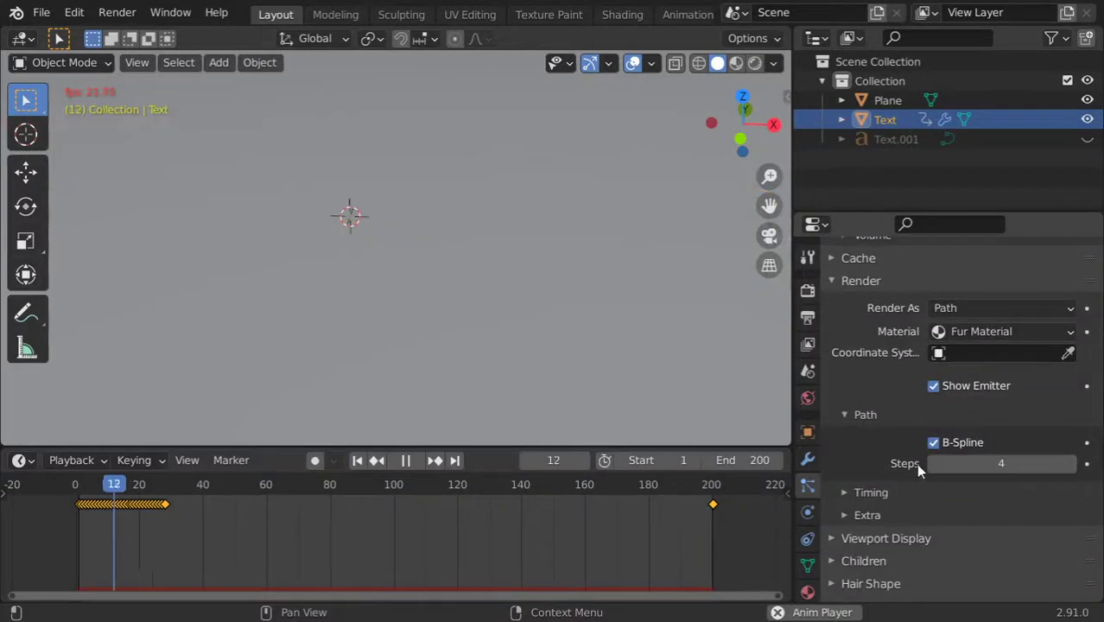
- Set viewport Strand Steps to 5 and render path Steps to 5
{"action": "left_click", "coordinate": [896, 543]}
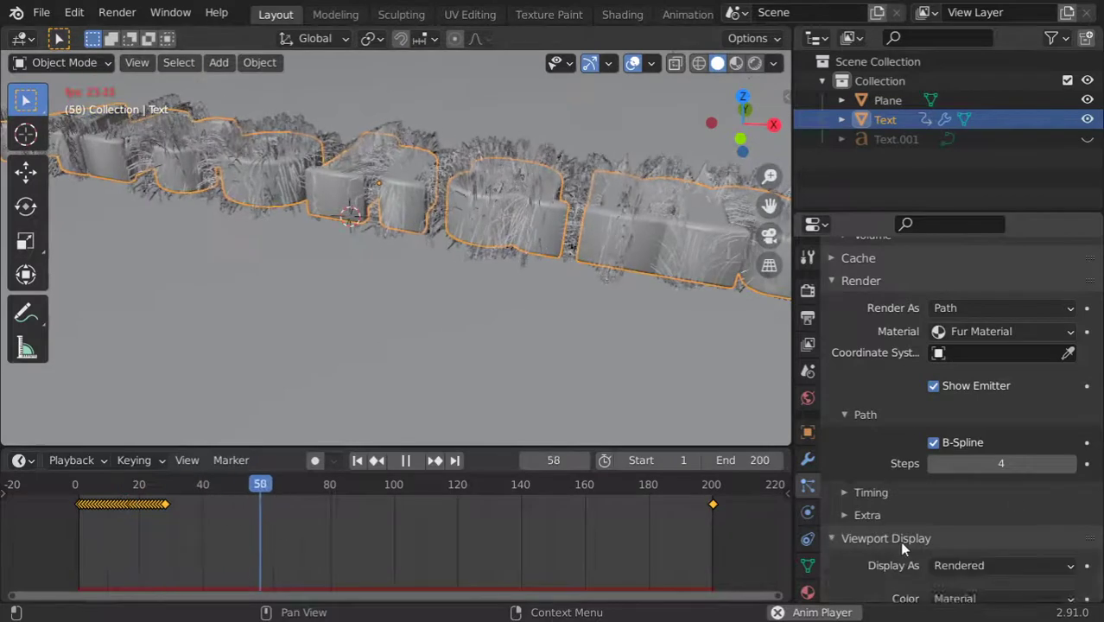
{"action": "scroll", "coordinate": [897, 542], "scroll_direction": "down", "scroll_amount": 3}
{"action": "left_click", "coordinate": [1059, 493]}
{"action": "type", "text": "5"}
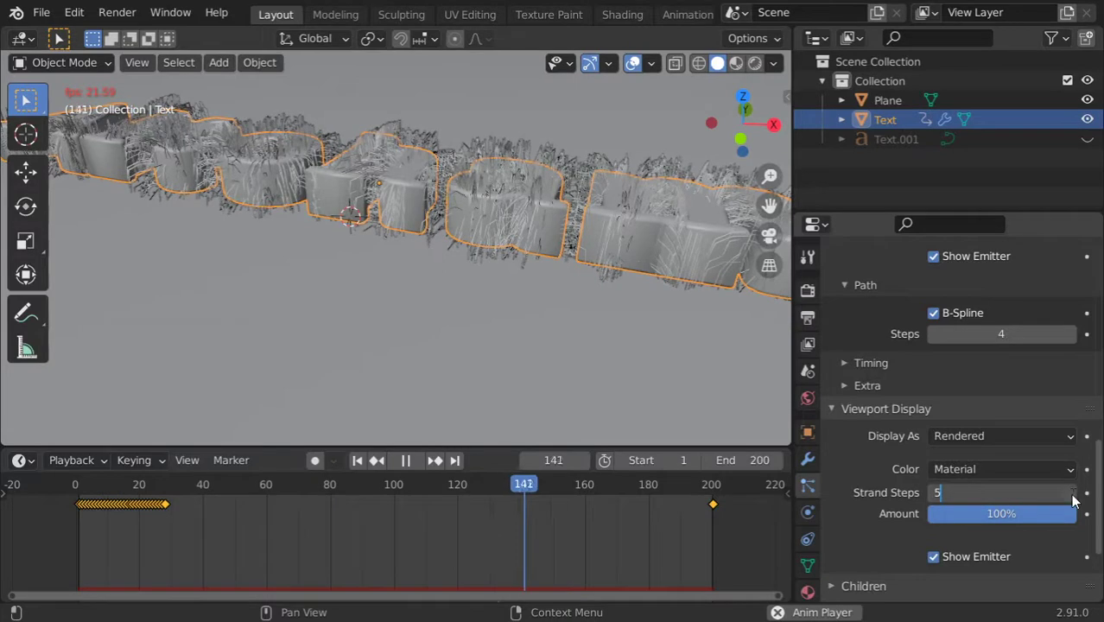
{"action": "key", "text": "Return"}
{"action": "left_click", "coordinate": [1070, 333]}
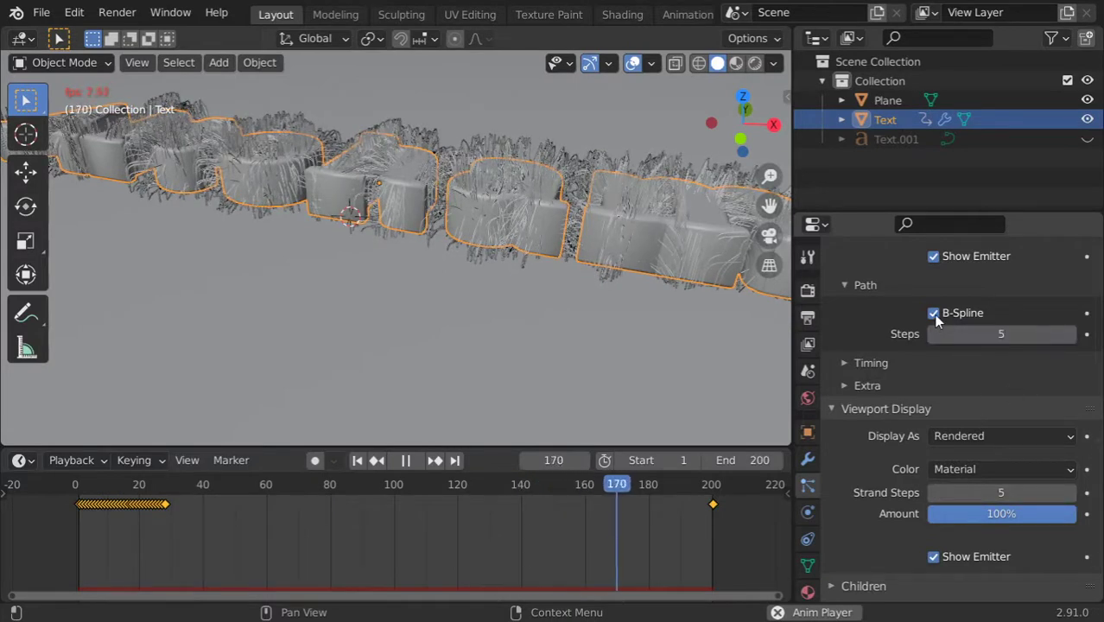
- Expand the hair Emission settings to review them
{"action": "scroll", "coordinate": [937, 320], "scroll_direction": "up", "scroll_amount": 4}
{"action": "scroll", "coordinate": [949, 326], "scroll_direction": "up", "scroll_amount": 2}
{"action": "scroll", "coordinate": [949, 327], "scroll_direction": "up", "scroll_amount": 5}
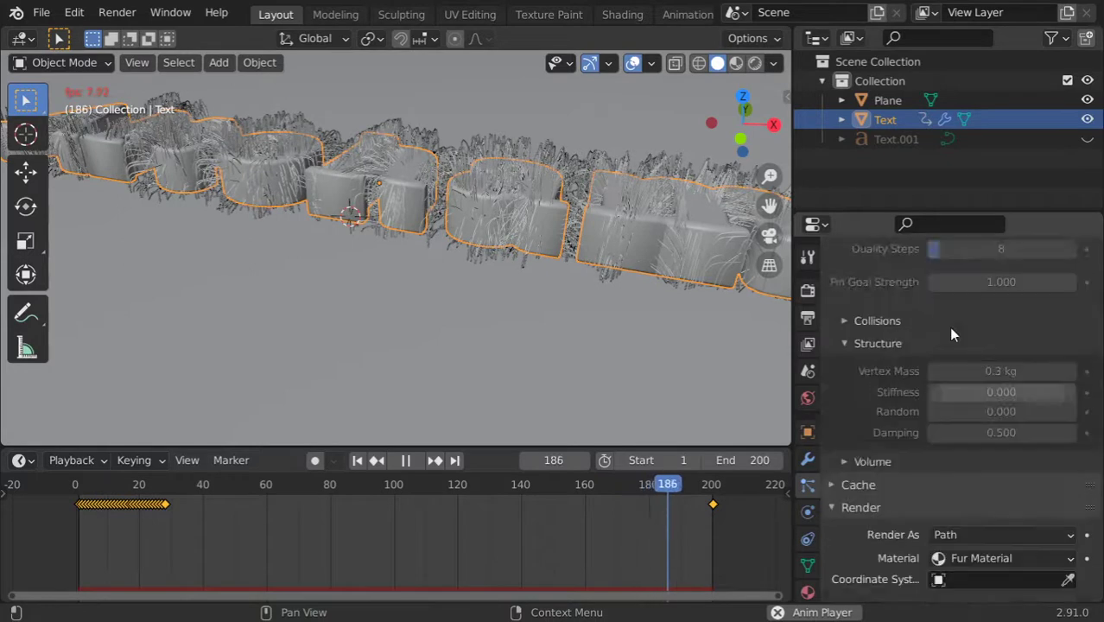
{"action": "scroll", "coordinate": [948, 326], "scroll_direction": "up", "scroll_amount": 5}
{"action": "scroll", "coordinate": [949, 326], "scroll_direction": "up", "scroll_amount": 3}
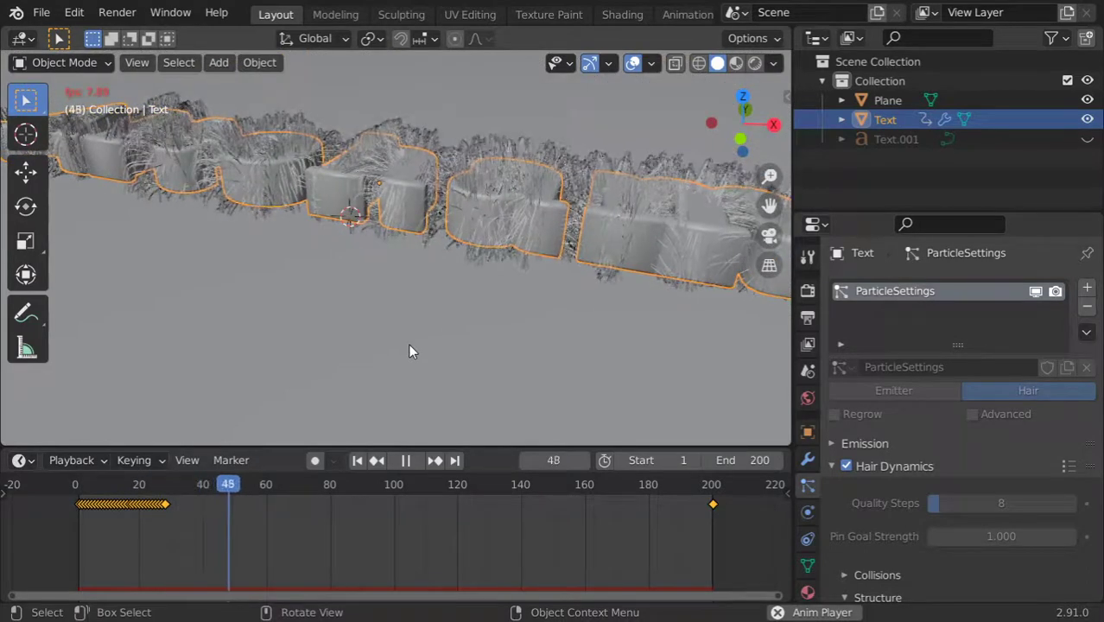
{"action": "left_click", "coordinate": [865, 441]}
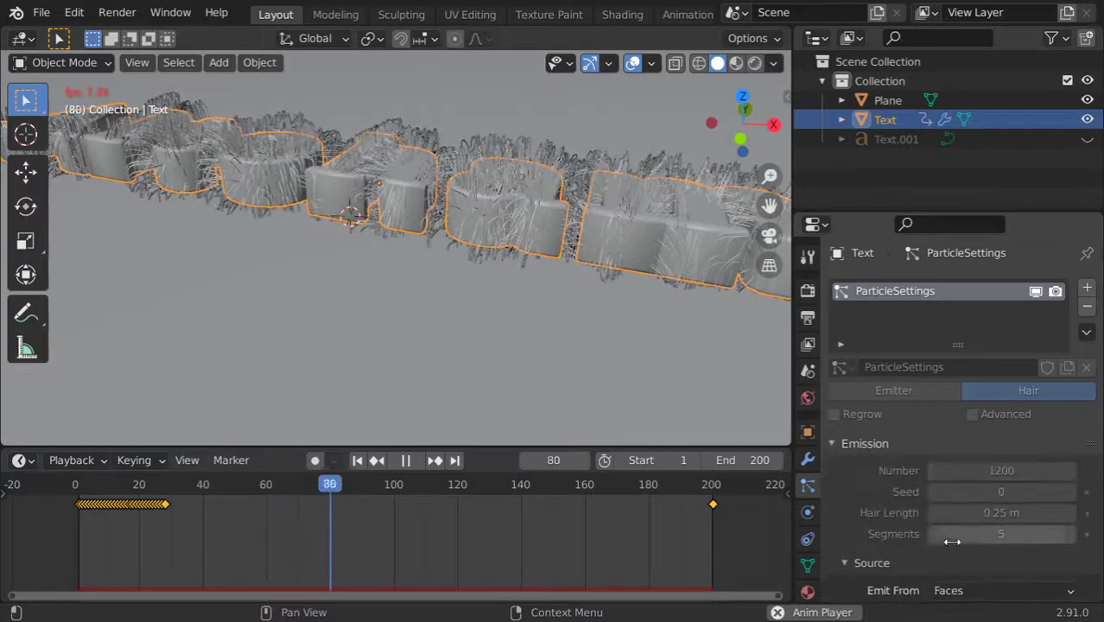
{"action": "scroll", "coordinate": [922, 437], "scroll_direction": "down", "scroll_amount": 5}
{"action": "scroll", "coordinate": [924, 437], "scroll_direction": "down", "scroll_amount": 5}
{"action": "scroll", "coordinate": [926, 437], "scroll_direction": "down", "scroll_amount": 5}
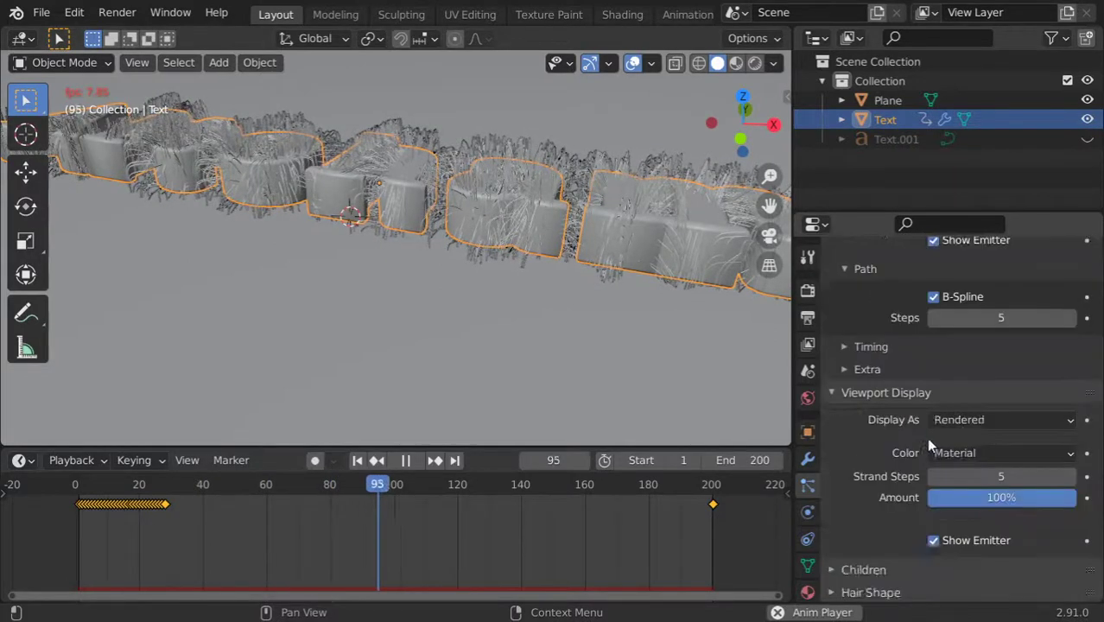
{"action": "scroll", "coordinate": [925, 437], "scroll_direction": "down", "scroll_amount": 3}
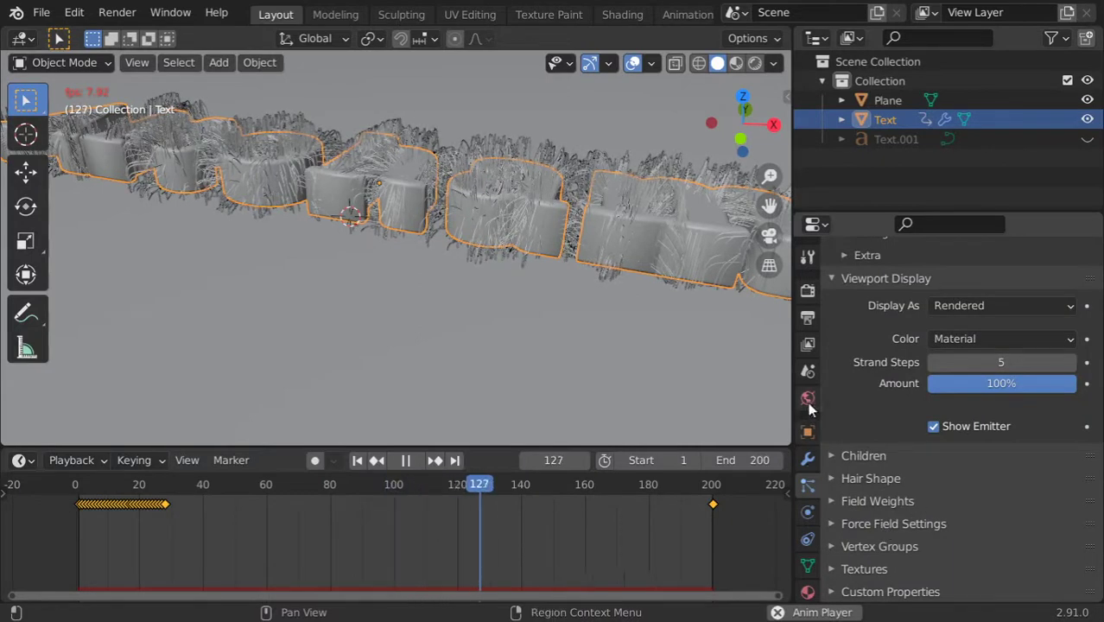
- Change the Fur Material's Base Color to pink
{"action": "scroll", "coordinate": [796, 553], "scroll_direction": "down", "scroll_amount": 4, "text": "ctrl"}
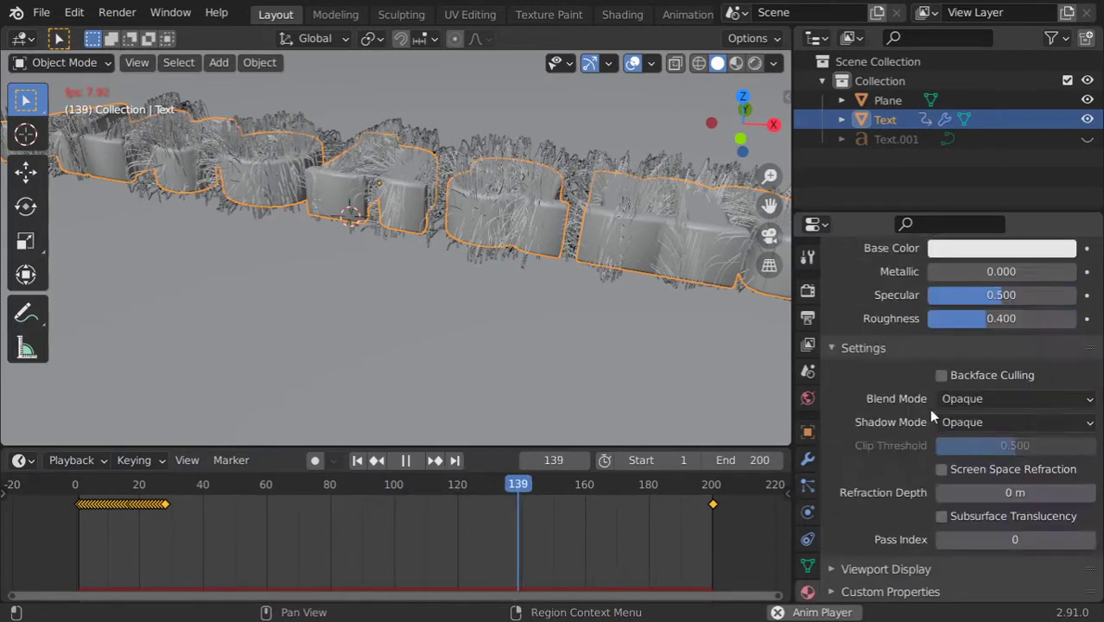
{"action": "scroll", "coordinate": [903, 370], "scroll_direction": "up", "scroll_amount": 4}
{"action": "scroll", "coordinate": [929, 410], "scroll_direction": "up", "scroll_amount": 2}
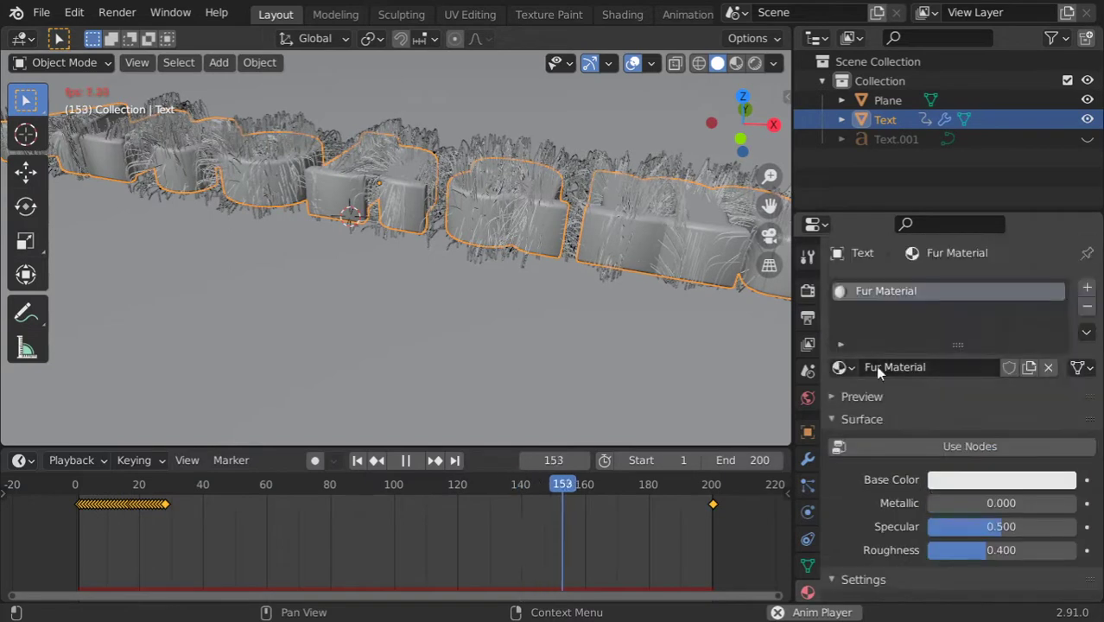
{"action": "left_click", "coordinate": [974, 488]}
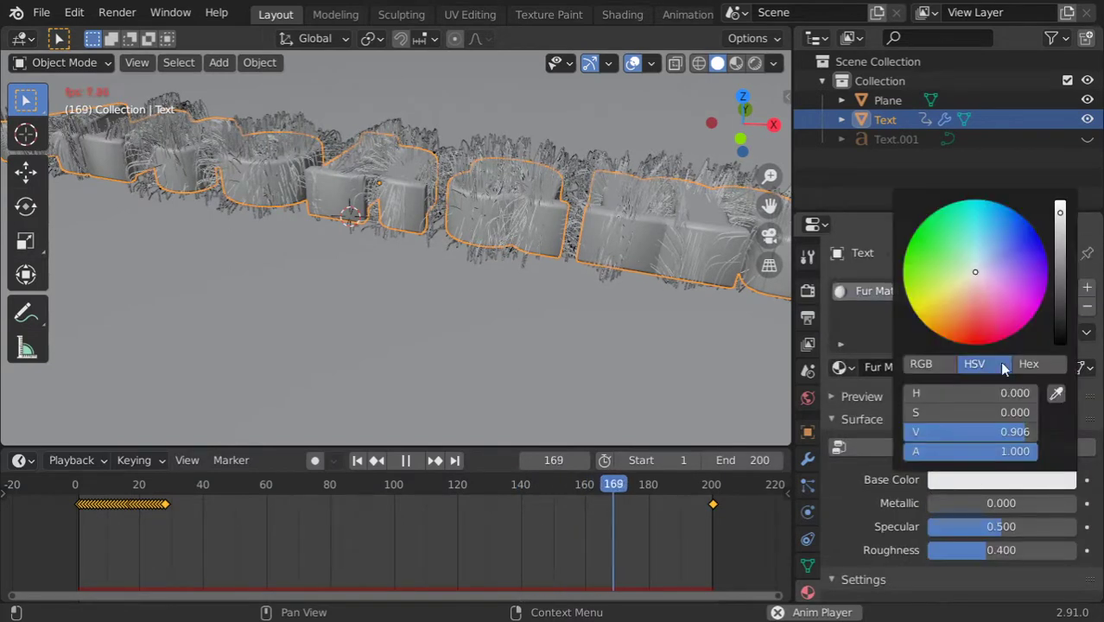
{"action": "left_click", "coordinate": [990, 312]}
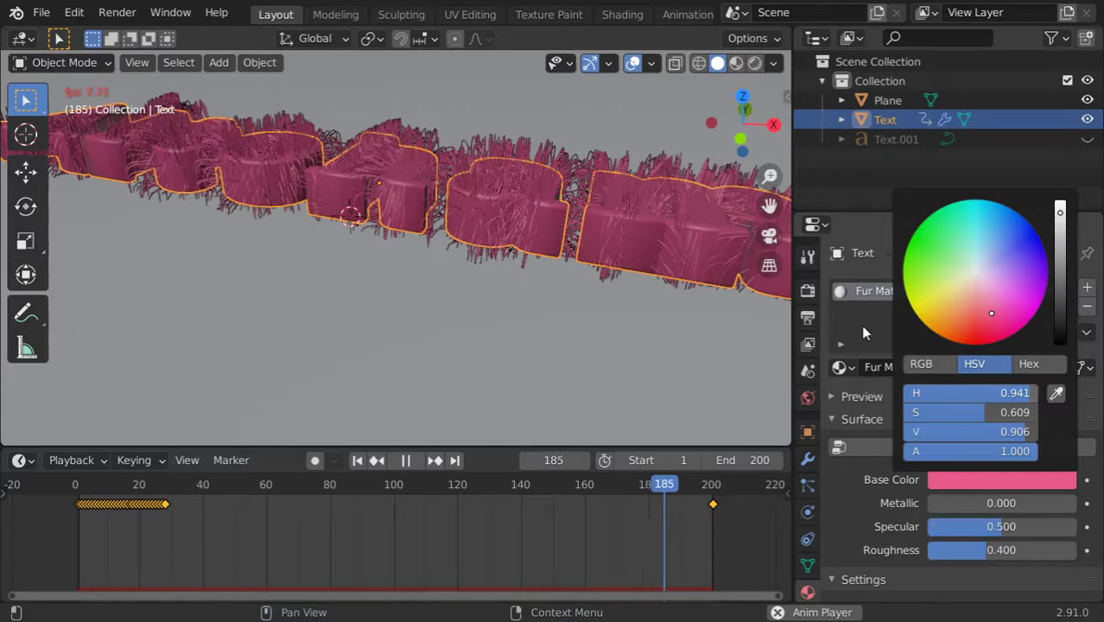
- Add a second material slot with a new material named 'text' with a green Base Color
{"action": "left_click", "coordinate": [1085, 293]}
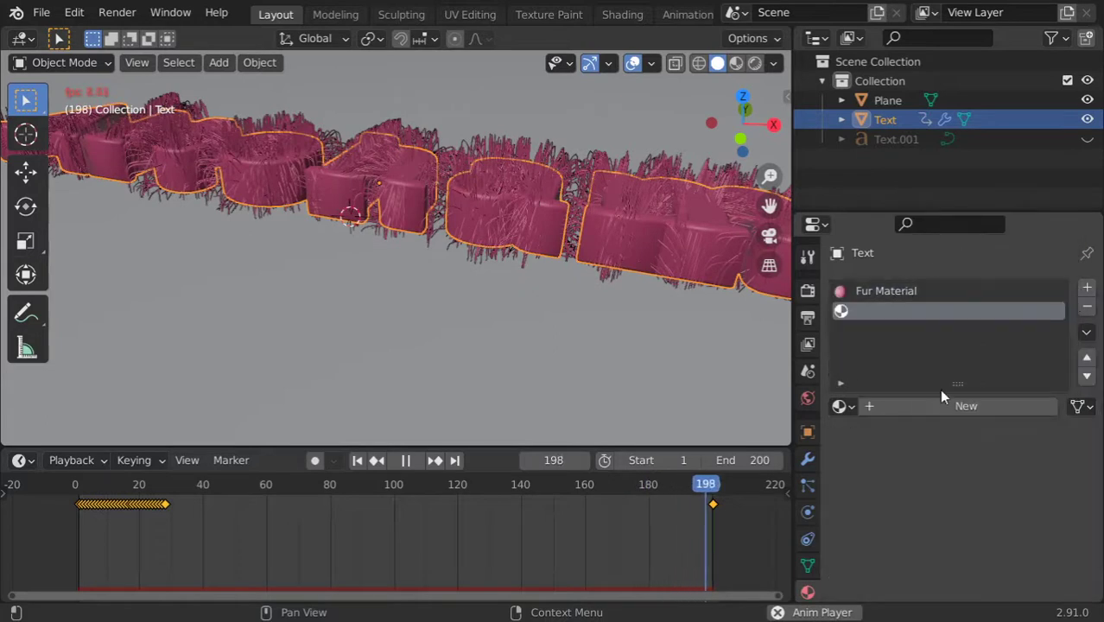
{"action": "left_click", "coordinate": [914, 401]}
{"action": "left_click", "coordinate": [915, 405]}
{"action": "type", "text": "text"}
{"action": "key", "text": "Return"}
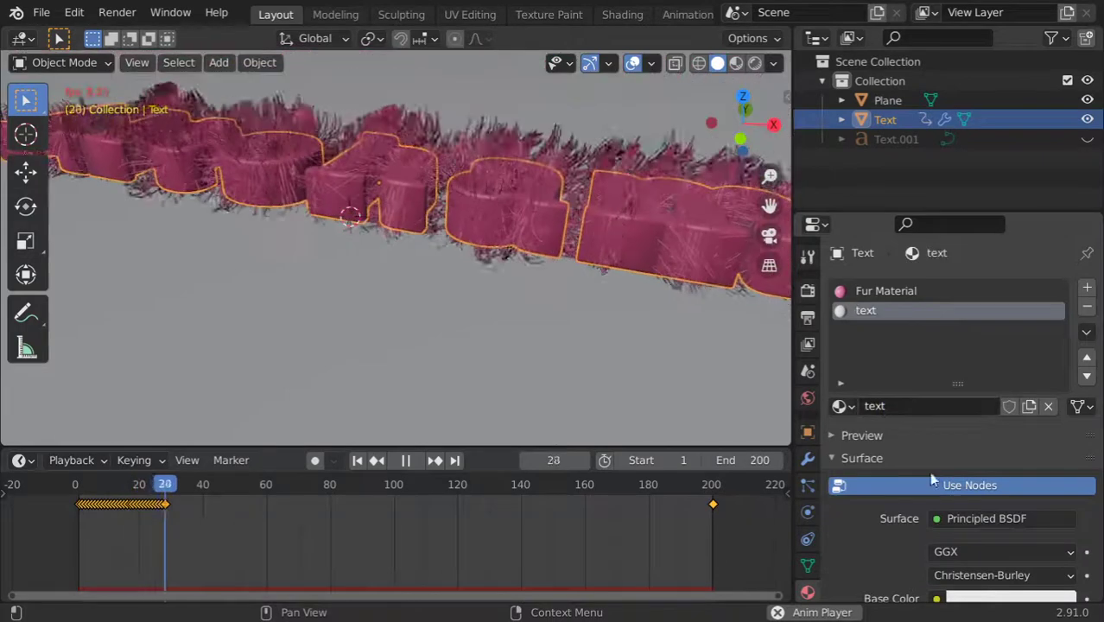
{"action": "left_click", "coordinate": [987, 596]}
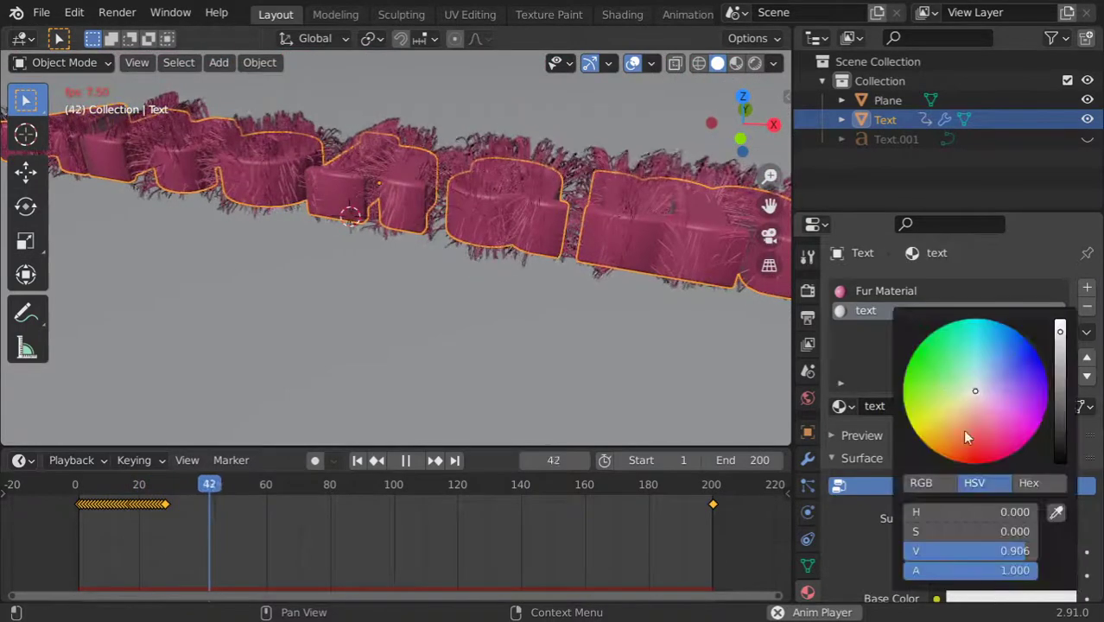
{"action": "left_click", "coordinate": [938, 358]}
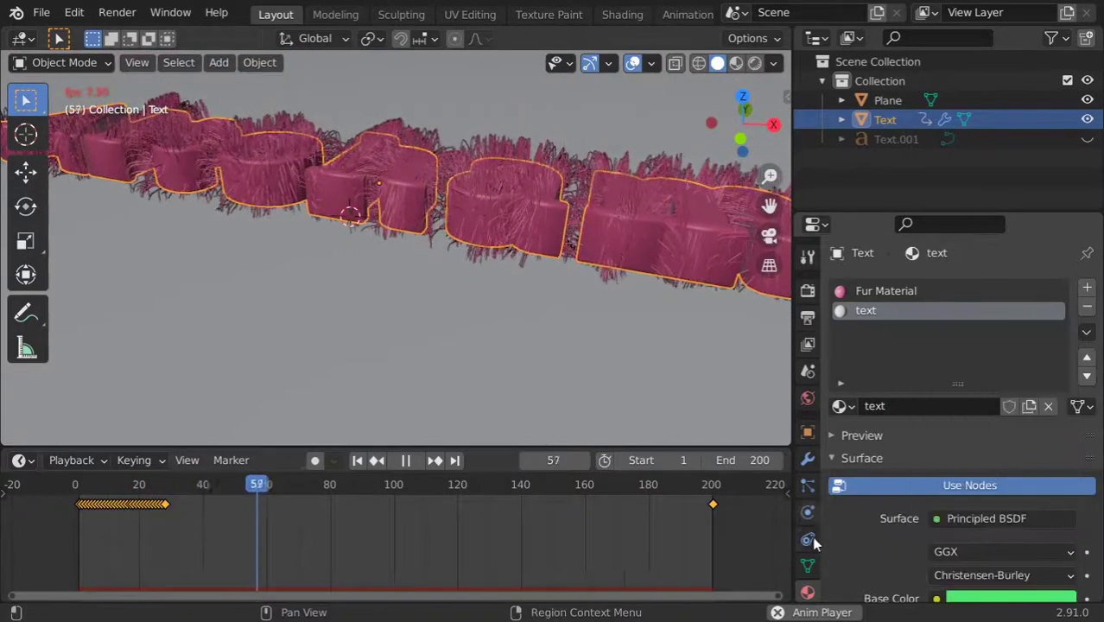
- Return to the hair particle settings and scroll down through them
{"action": "left_click", "coordinate": [807, 485]}
{"action": "scroll", "coordinate": [855, 501], "scroll_direction": "down", "scroll_amount": 5}
{"action": "scroll", "coordinate": [873, 492], "scroll_direction": "down", "scroll_amount": 5}
{"action": "scroll", "coordinate": [876, 494], "scroll_direction": "down", "scroll_amount": 8}
- Switch the hair particle render material from Fur Material to the text material
{"action": "left_click", "coordinate": [987, 285]}
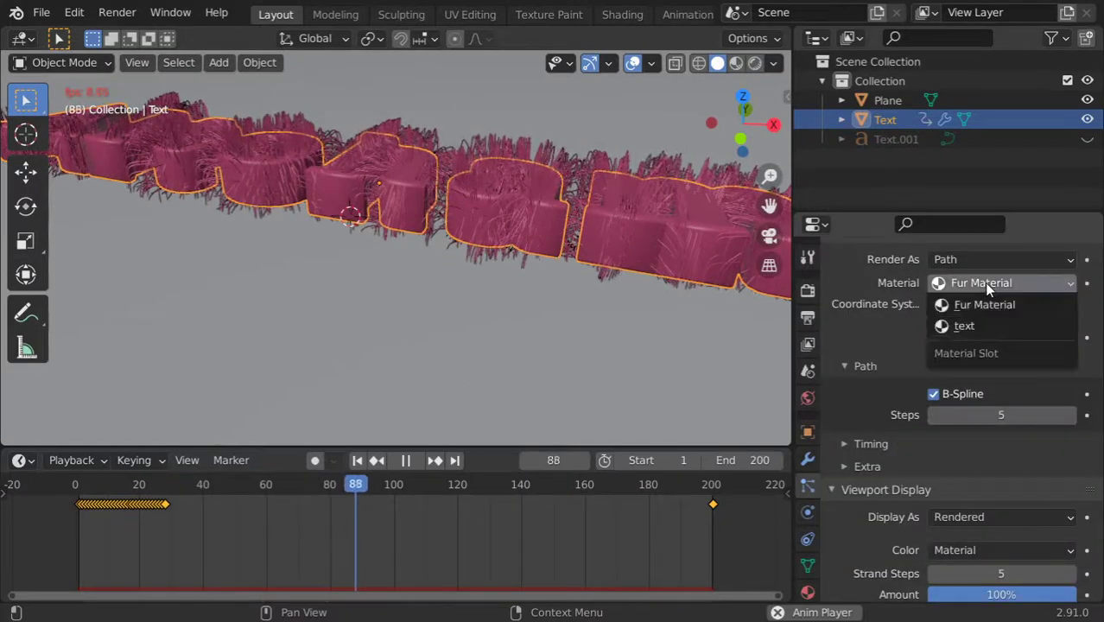
{"action": "left_click", "coordinate": [973, 328]}
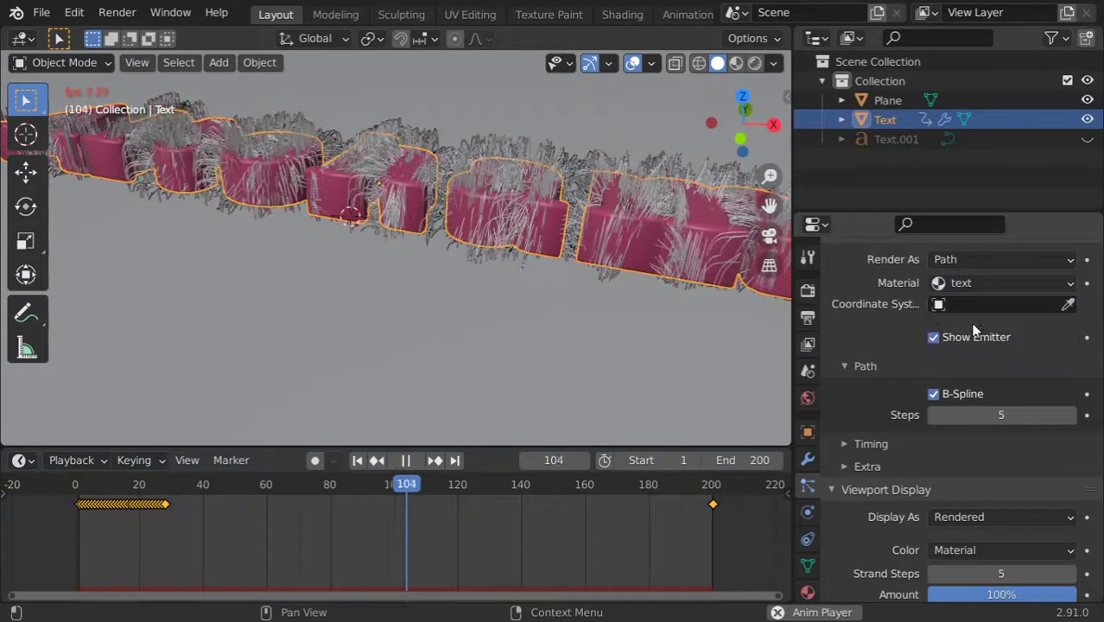
{"action": "left_click", "coordinate": [962, 284]}
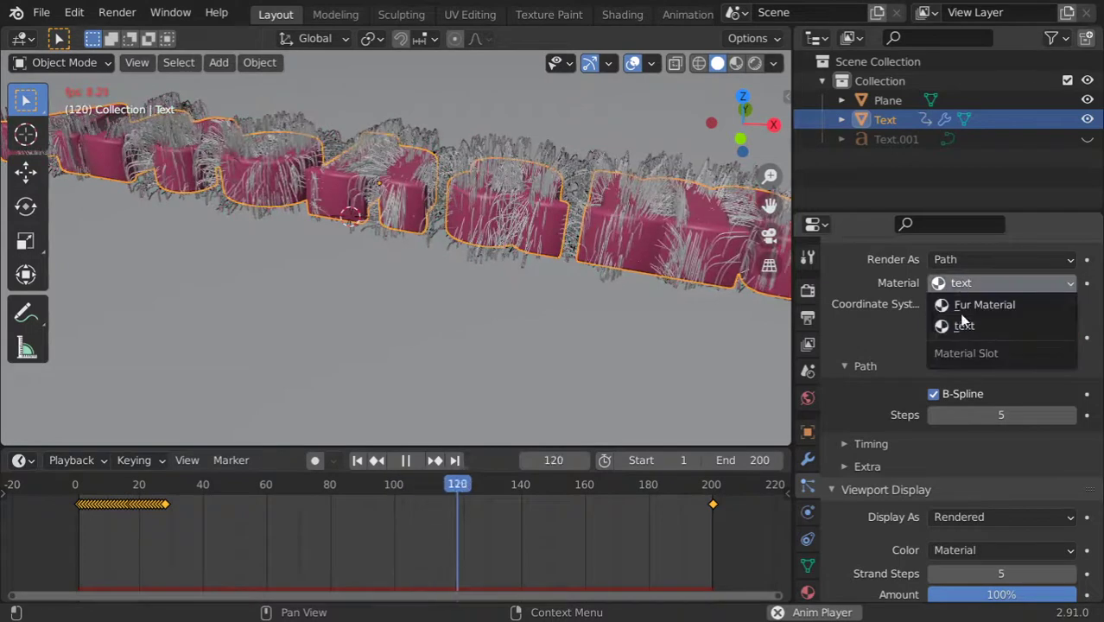
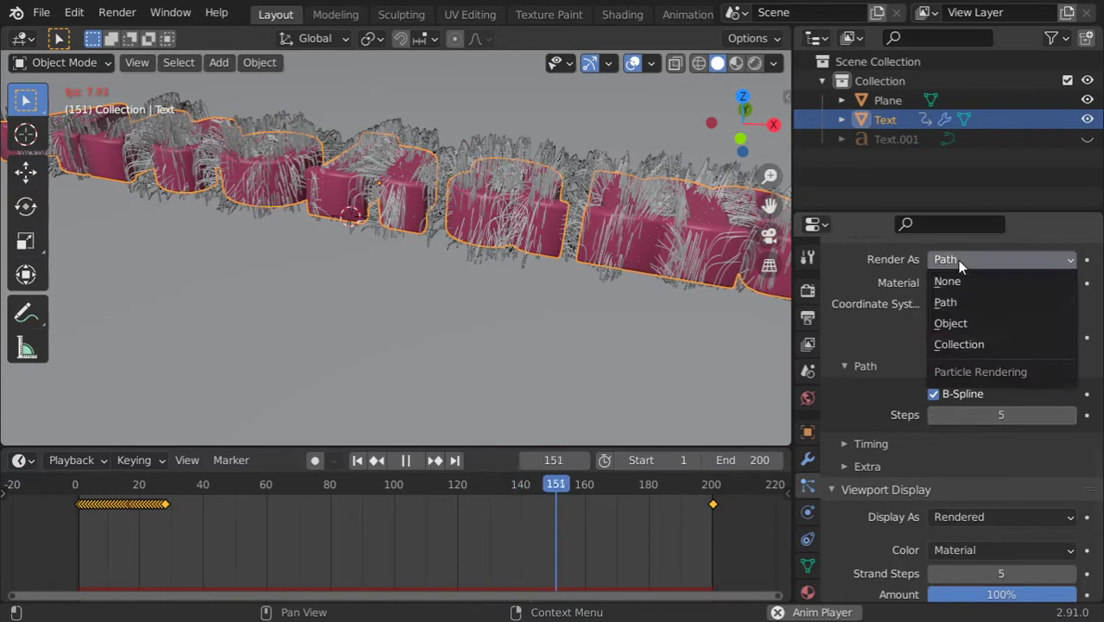
- Keep the hair displayed as paths and raise its viewport Strand Steps from 5 to 7
{"action": "left_click", "coordinate": [948, 303]}
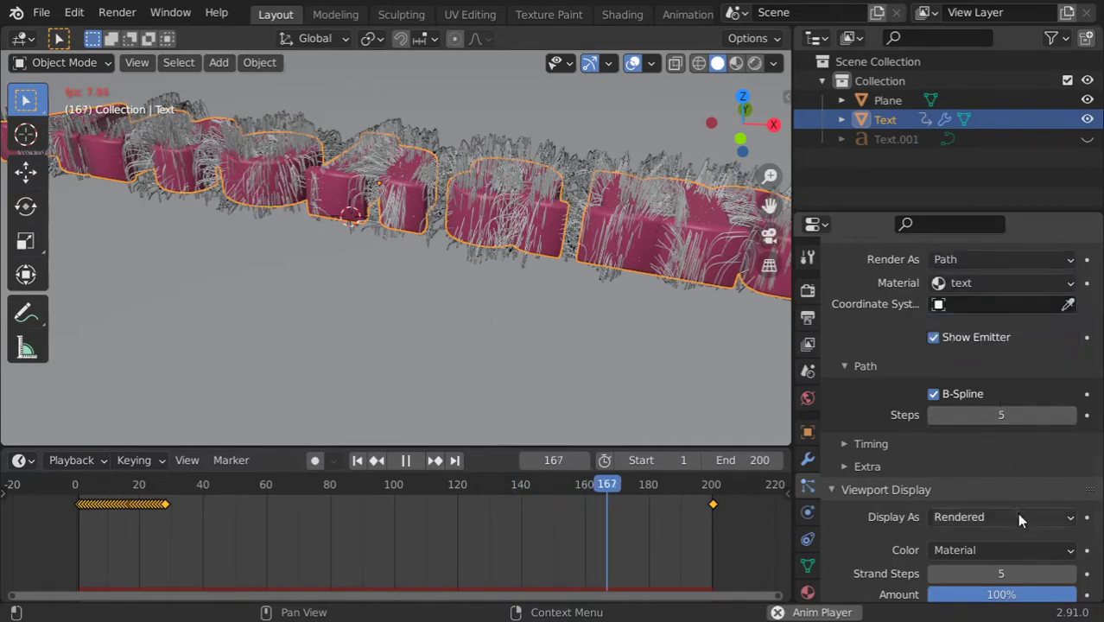
{"action": "scroll", "coordinate": [1017, 513], "scroll_direction": "down", "scroll_amount": 4}
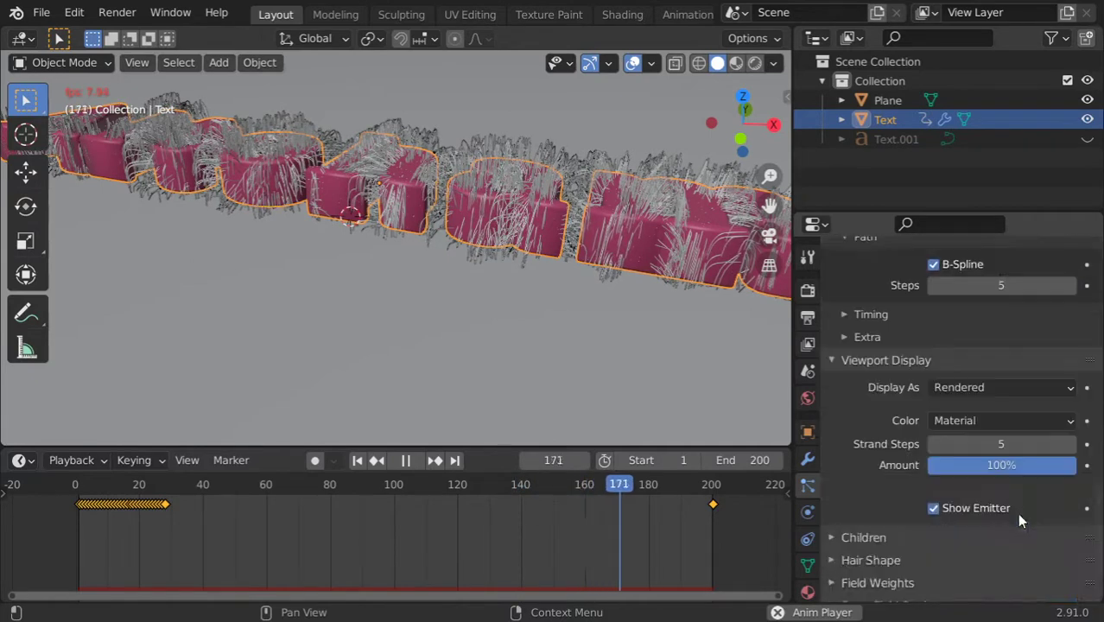
{"action": "left_click", "coordinate": [984, 418]}
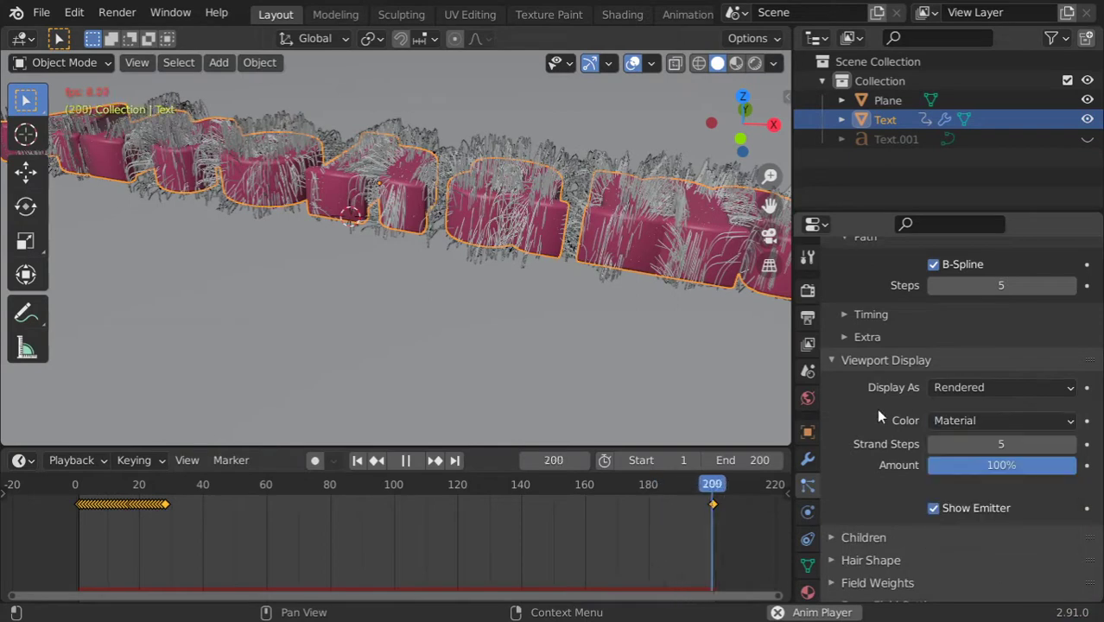
{"action": "scroll", "coordinate": [877, 417], "scroll_direction": "down", "scroll_amount": 3}
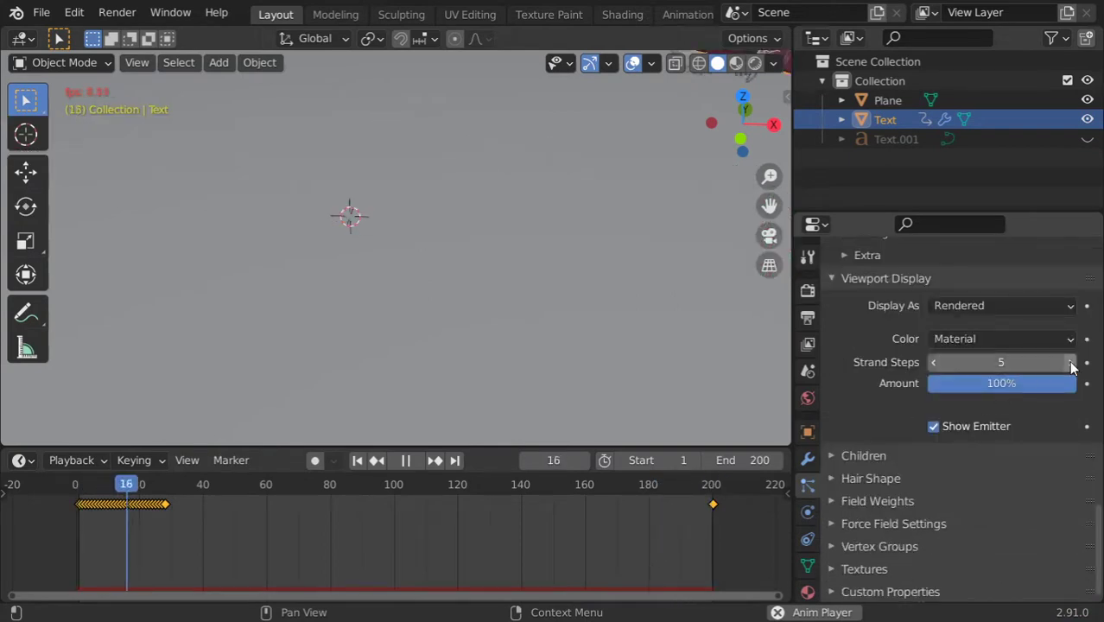
{"action": "left_click", "coordinate": [1071, 363]}
{"action": "left_click", "coordinate": [1071, 363]}
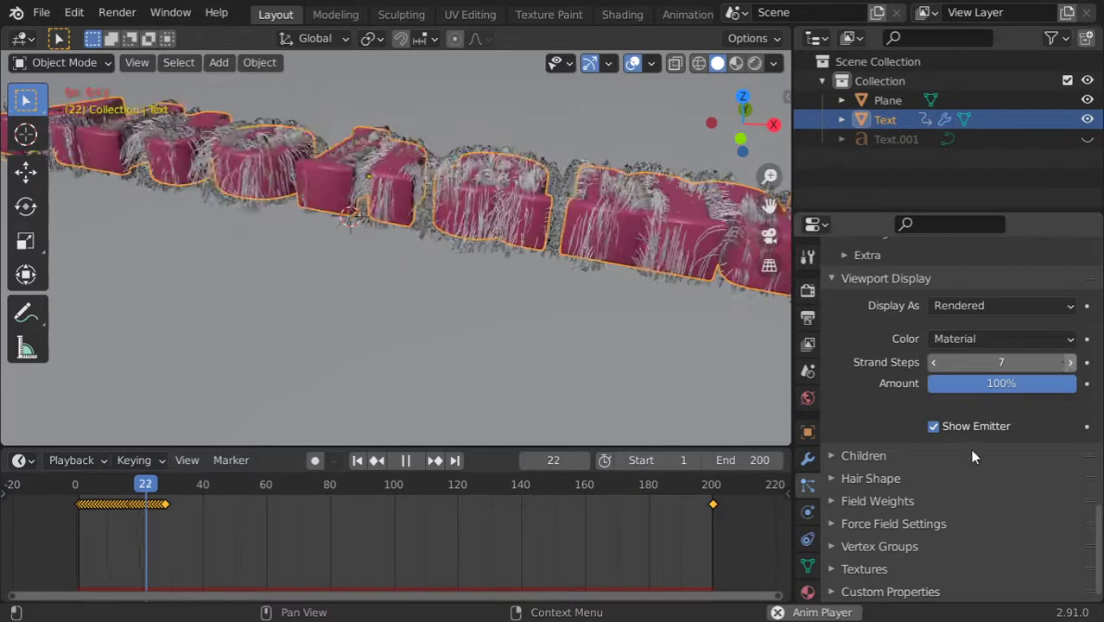